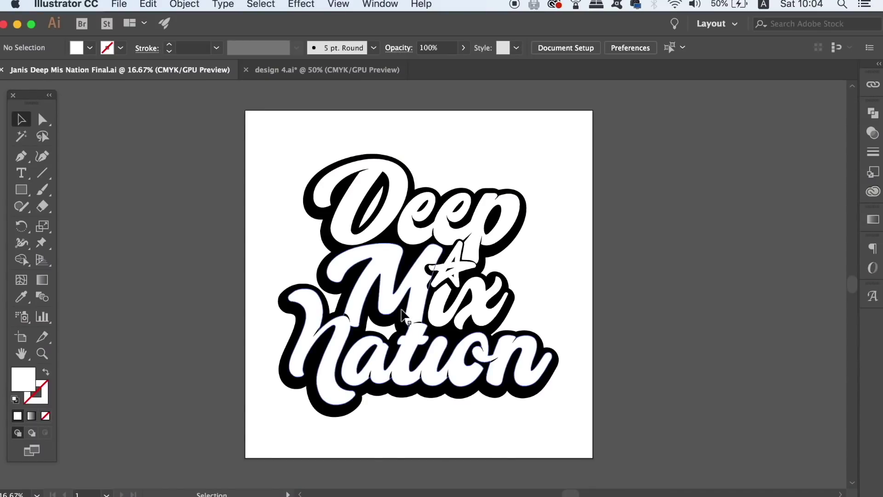
Select the lettering and set anchor point display size to maximum in Selection & Anchor Display preferences
left_click(405, 317)
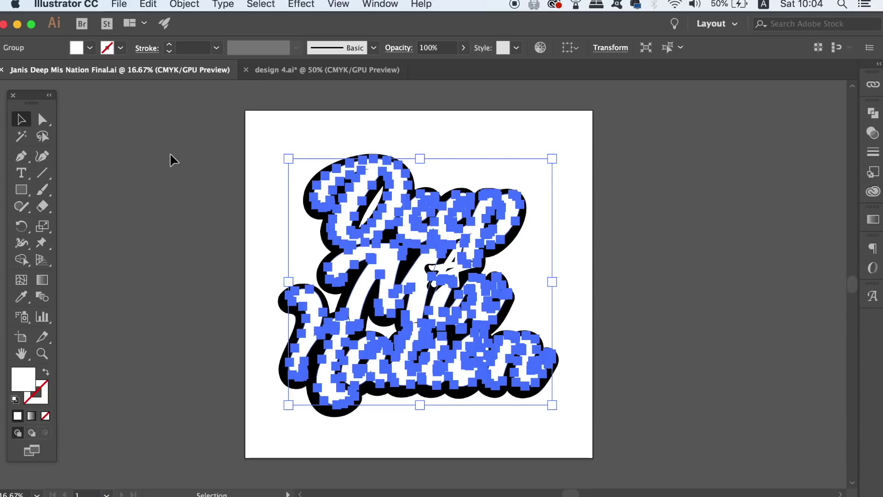
left_click(86, 4)
mouse_move(99, 42)
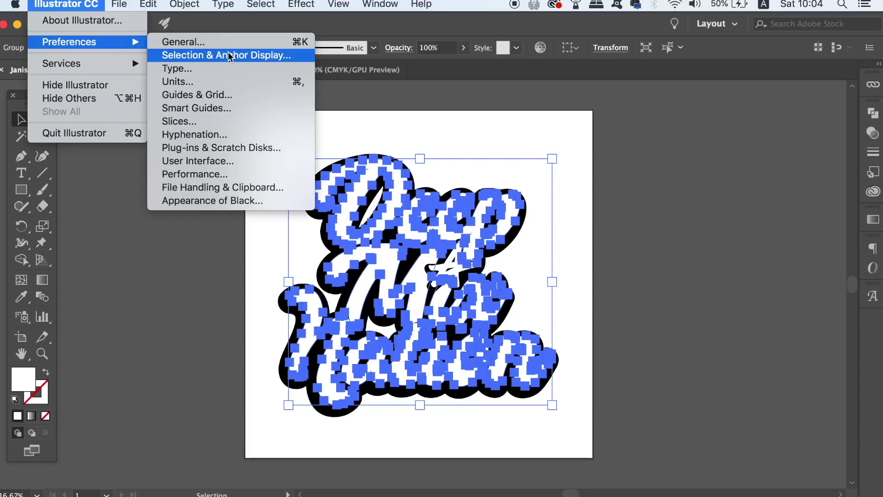
left_click(261, 56)
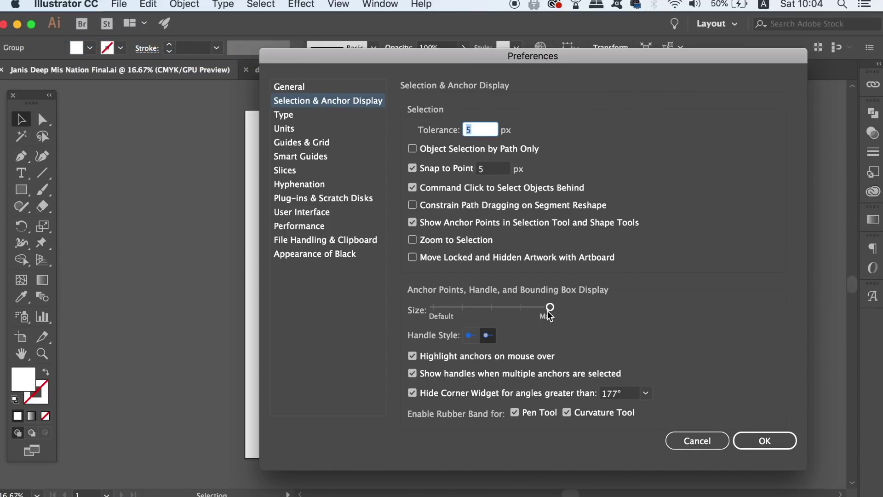
left_click_drag(549, 315, 605, 312)
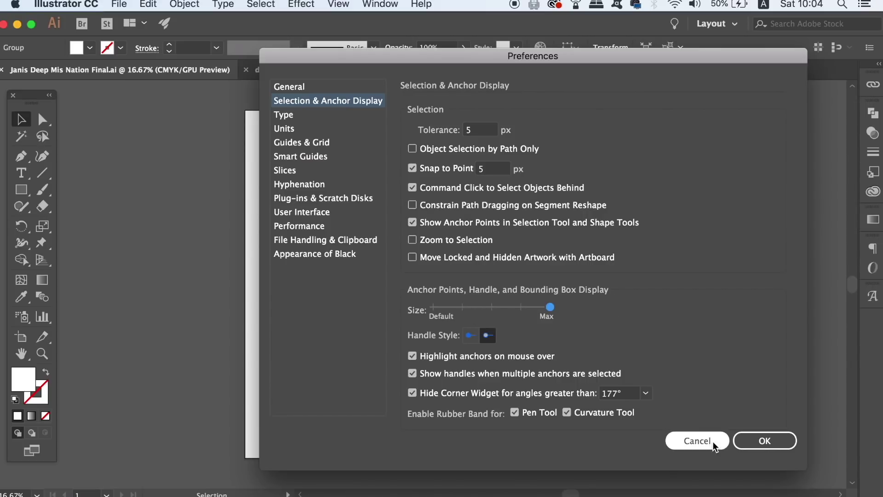
left_click(750, 439)
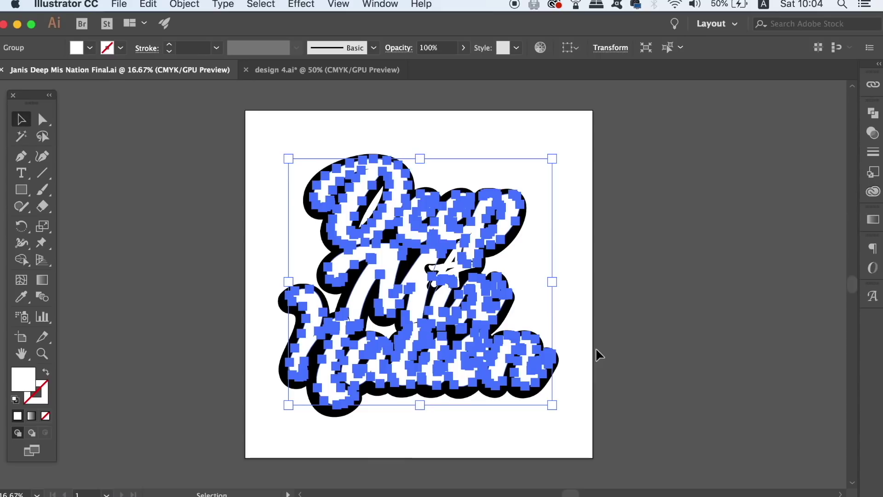
Simplify the zoomed lettering at 76% curve precision, reducing anchors from 414 to 247
key("super+equal")
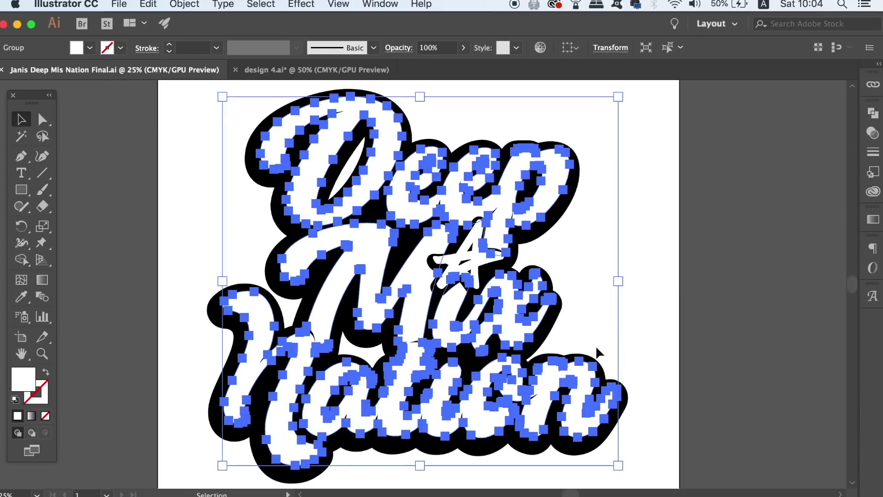
left_click(185, 4)
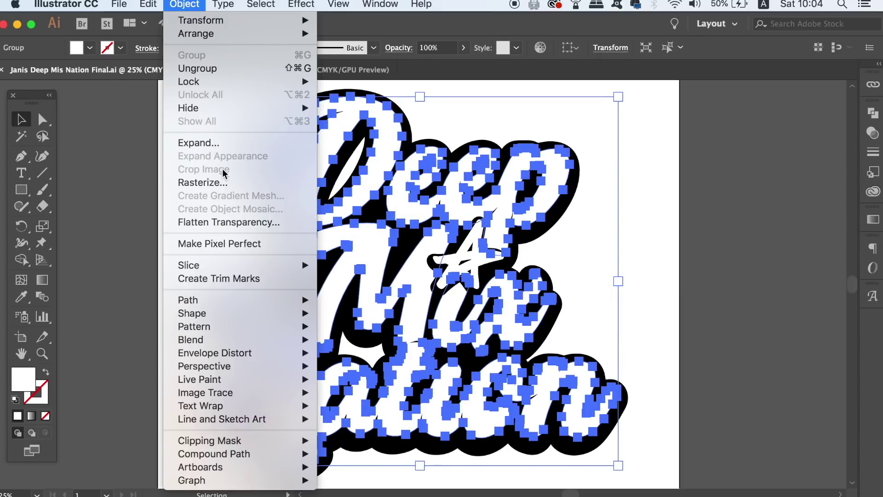
mouse_move(239, 300)
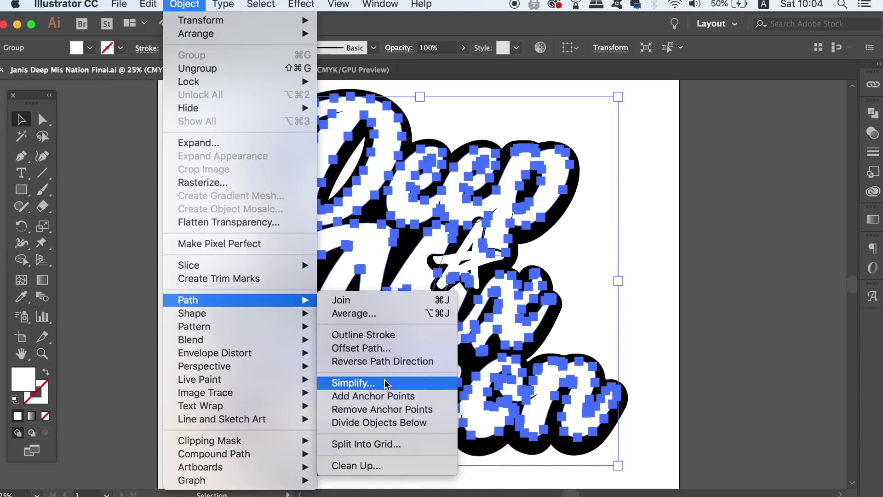
left_click(595, 294)
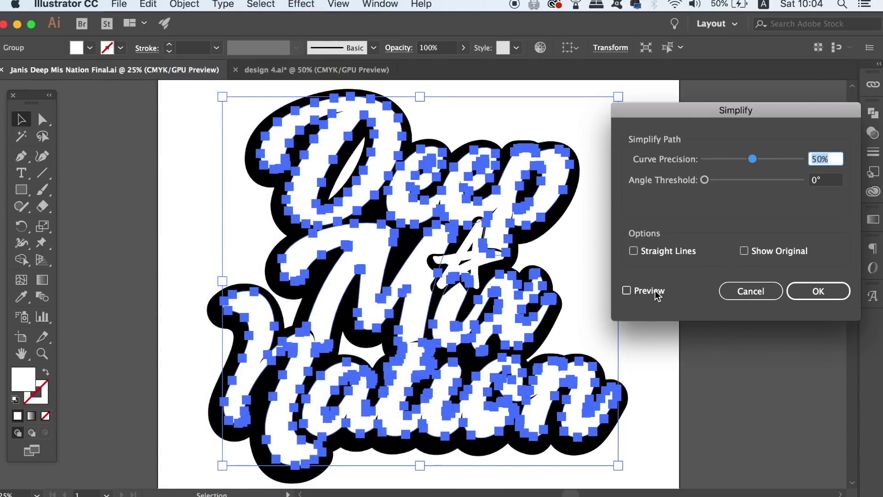
left_click(656, 295)
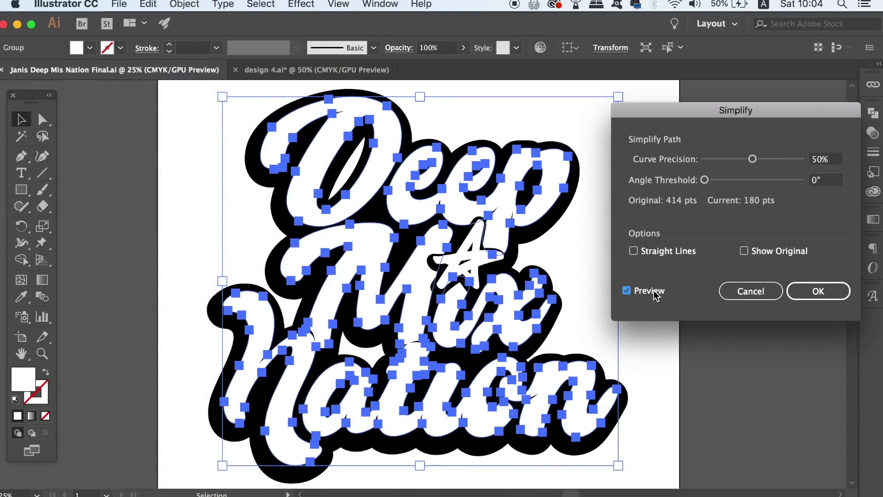
left_click(789, 160)
left_click_drag(790, 160, 780, 162)
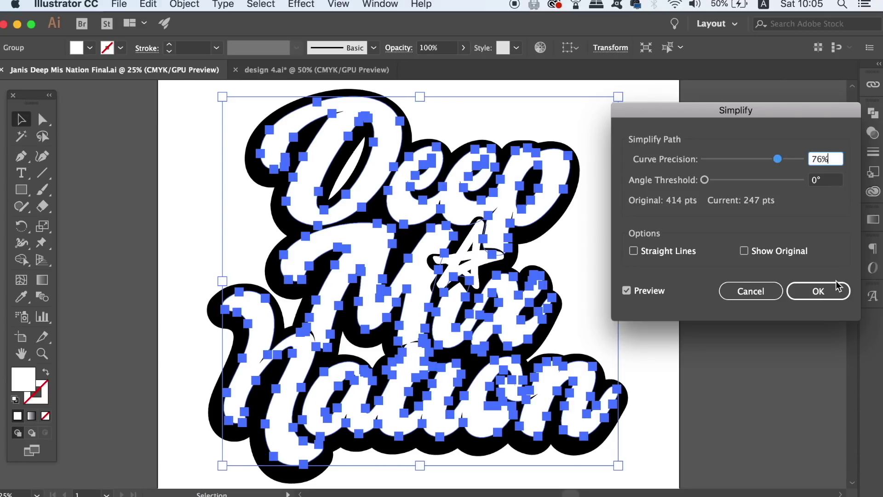
left_click(818, 299)
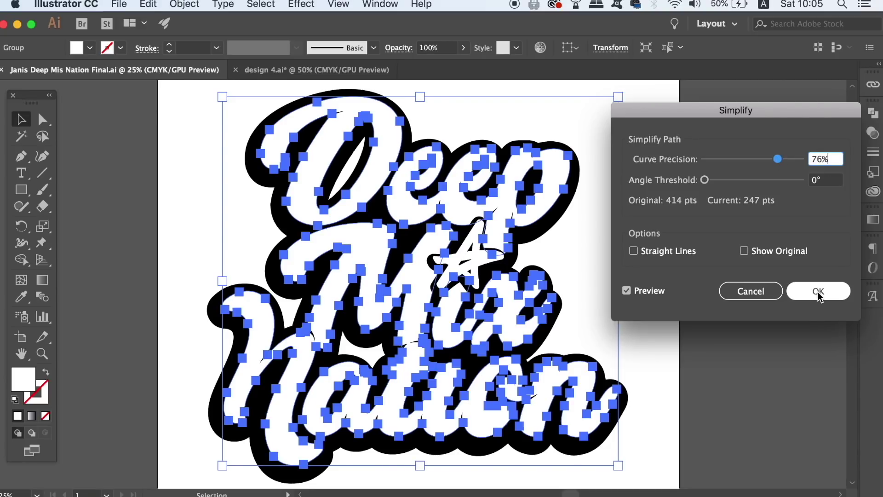
left_click(787, 251)
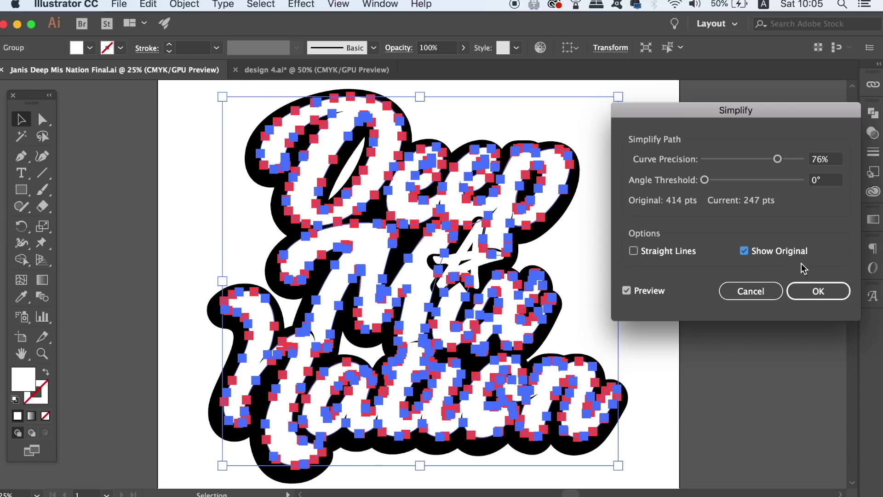
left_click(836, 292)
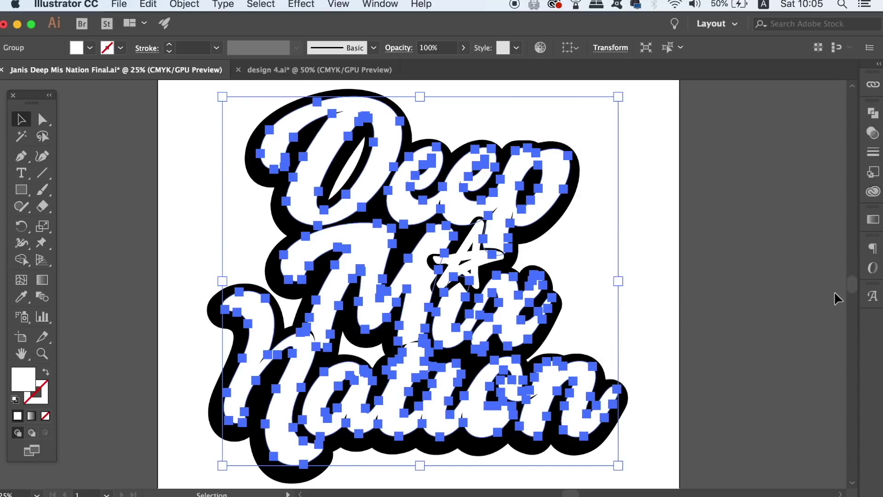
left_click(805, 347)
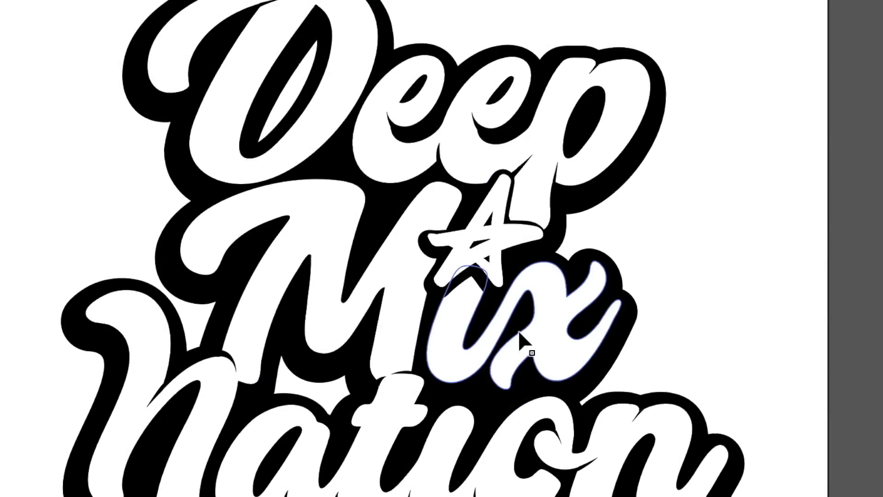
left_click(489, 312)
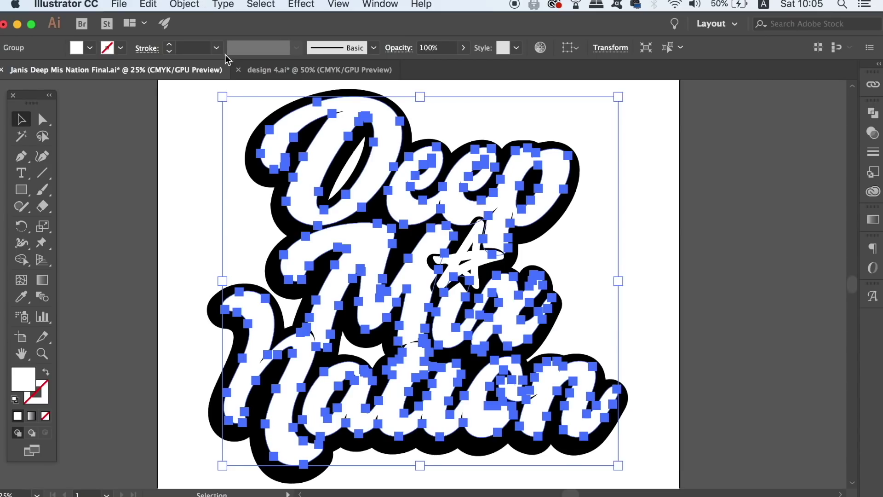
left_click(186, 4)
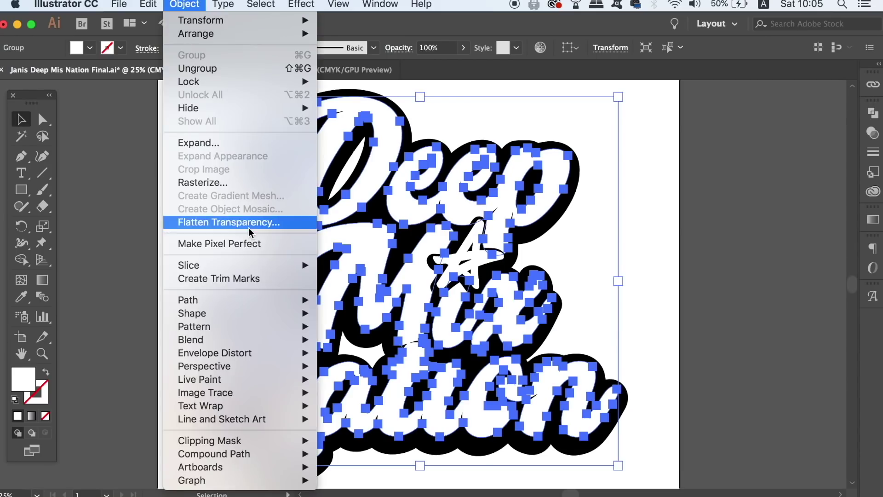
mouse_move(272, 302)
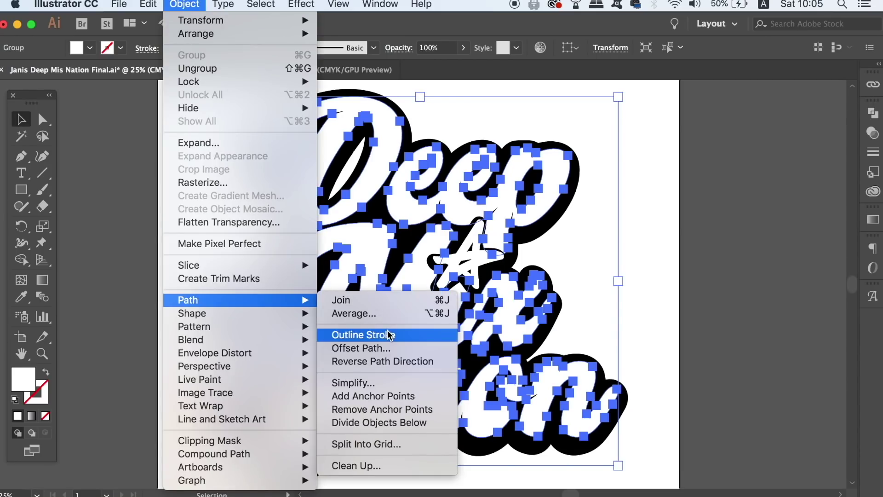
left_click(386, 466)
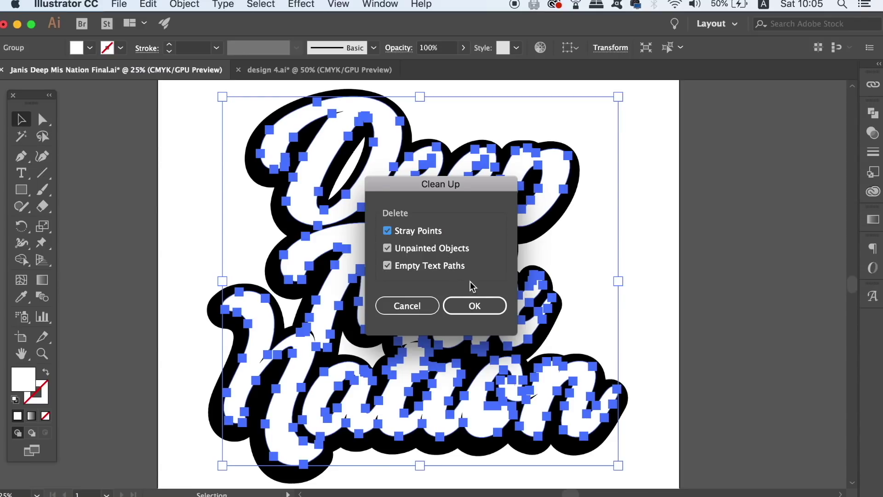
left_click(476, 311)
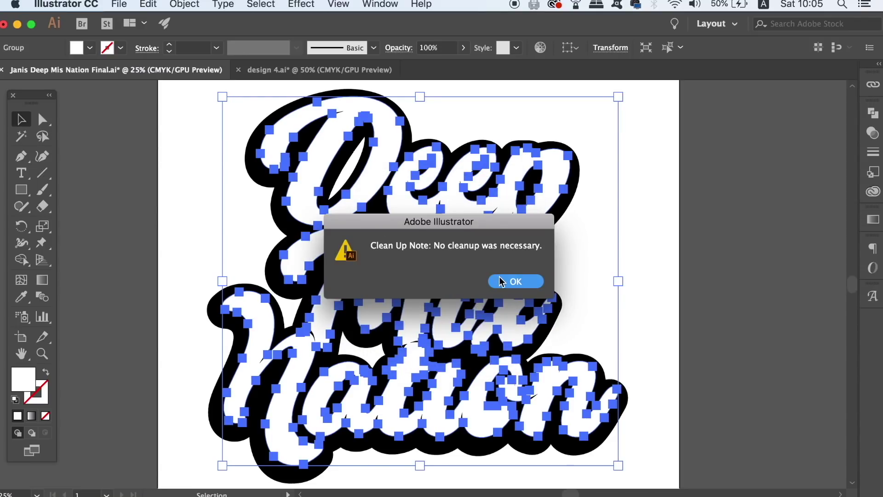
left_click(501, 281)
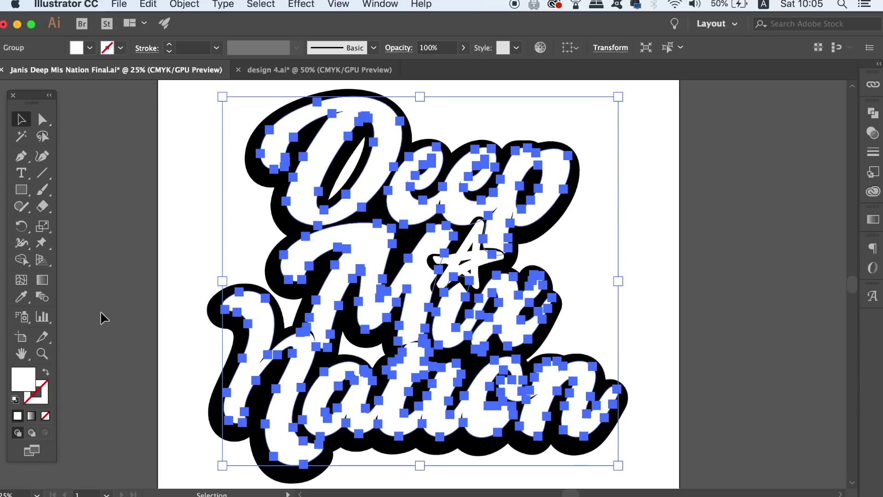
Select the lettering group and zoom in on the word Deep
left_click(26, 206)
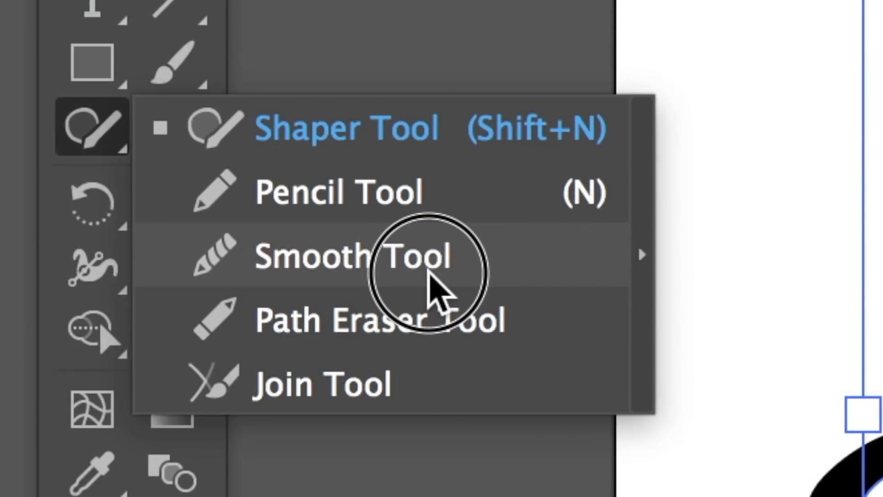
left_click(430, 273)
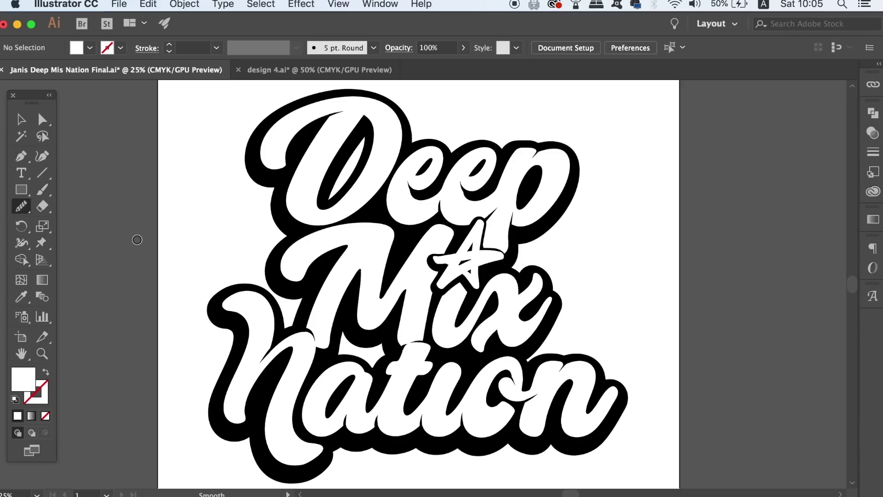
key("v")
left_click(269, 250)
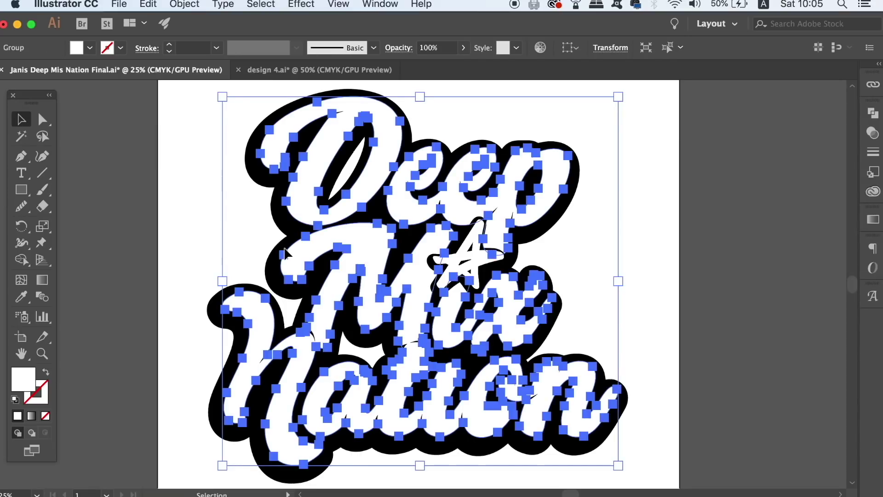
key("cmd+equal")
key("cmd+equal")
left_click_drag(284, 247, 302, 486)
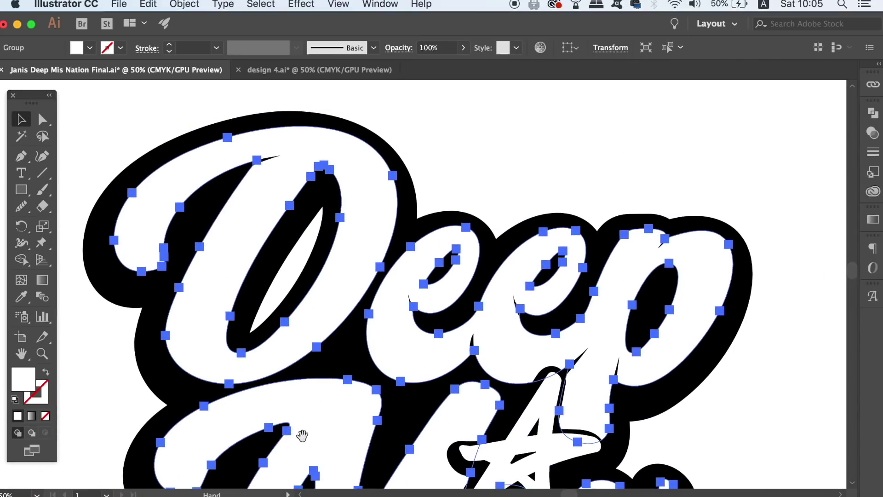
Smooth the lower edge and upper-left inner curve of the letter D
left_click(22, 211)
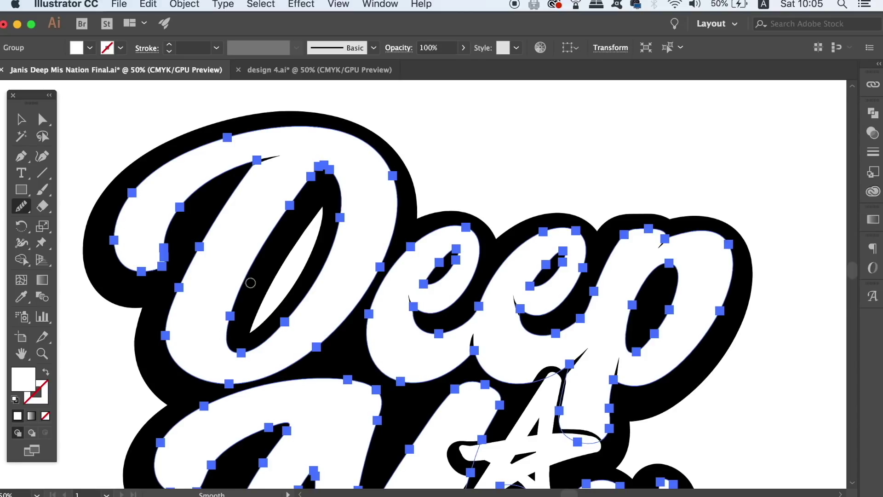
mouse_move(237, 383)
left_mouse_down()
mouse_move(221, 382)
mouse_move(289, 367)
mouse_move(374, 257)
mouse_move(397, 242)
left_mouse_up()
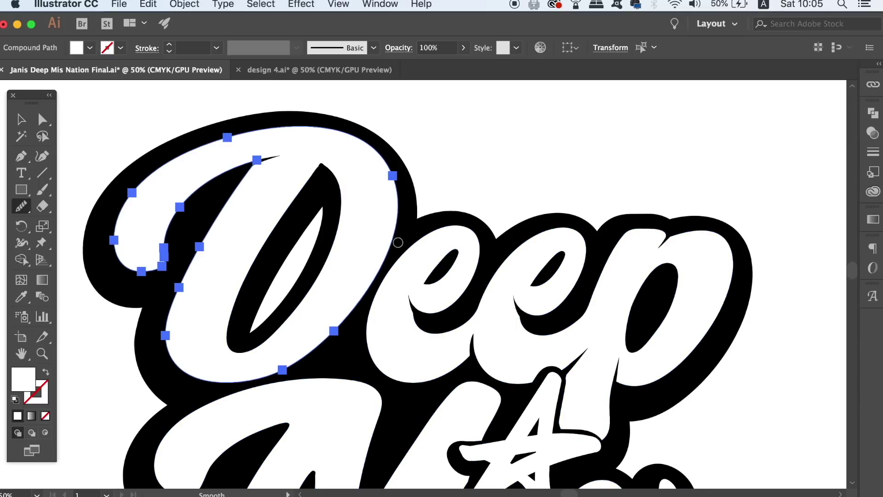
mouse_move(119, 205)
left_mouse_down()
mouse_move(168, 152)
mouse_move(286, 138)
mouse_move(175, 294)
mouse_move(144, 282)
left_mouse_up()
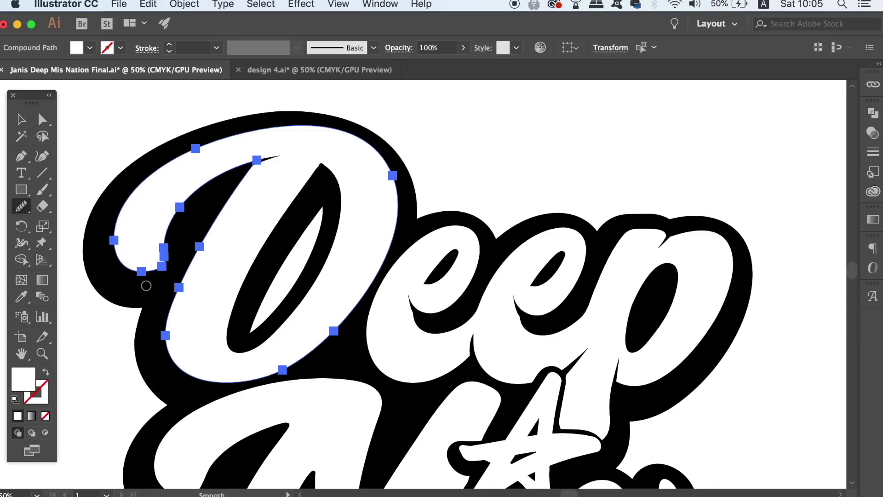
Move the tripod mark off the yellow circle and zoom in on it
key("v")
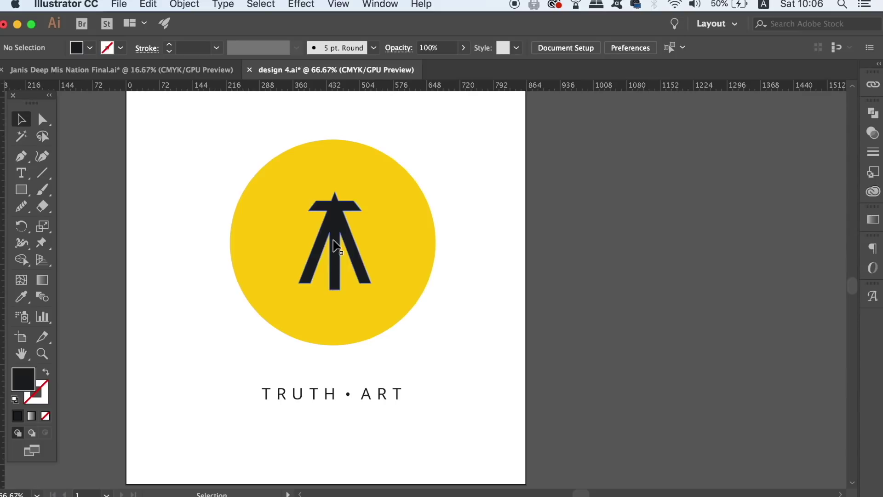
left_click_drag(337, 246, 613, 253)
left_click_drag(552, 354, 473, 343)
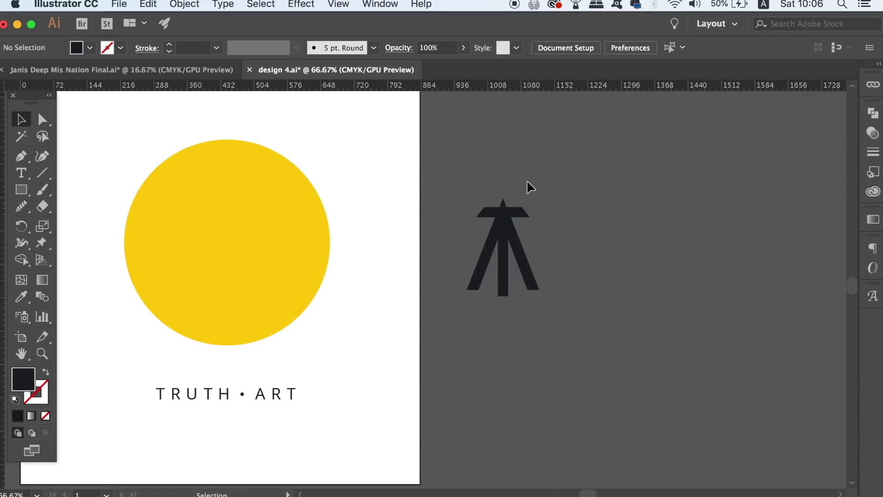
key("ctrl+equal")
key("ctrl+equal")
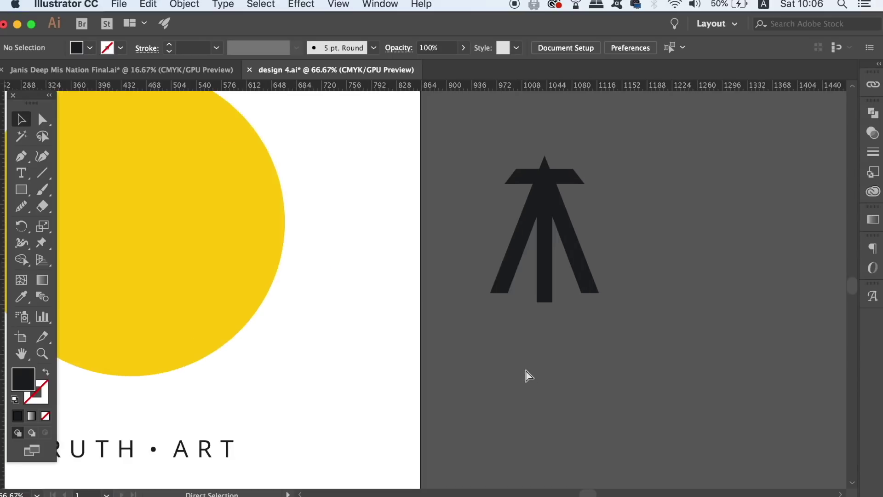
left_click_drag(526, 369, 345, 395)
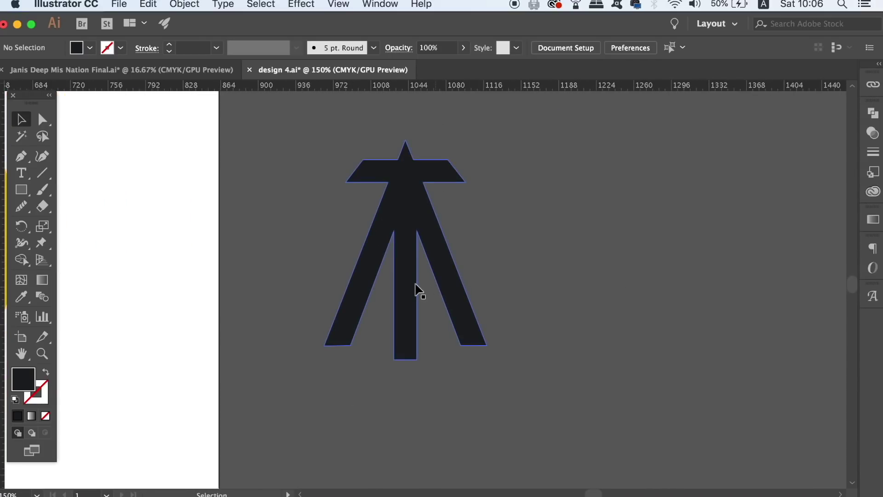
Draw a Pen polygon with a vertical edge covering the mark's left half
key("p")
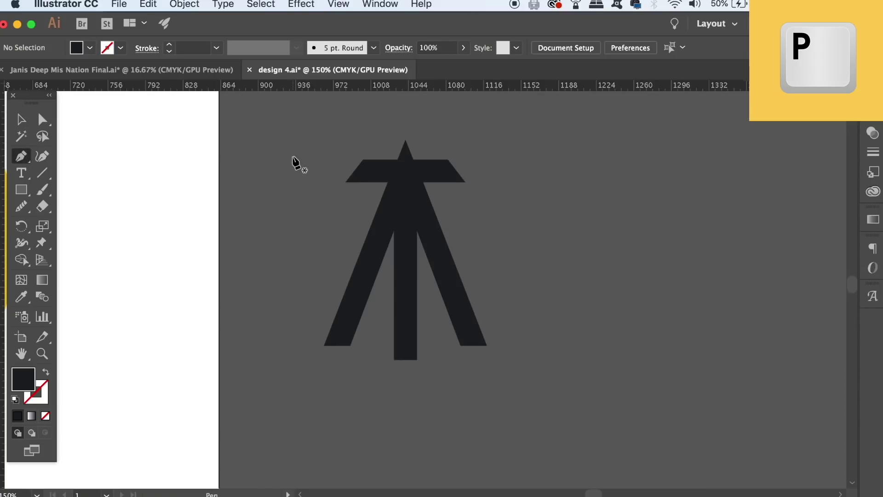
left_click(406, 140)
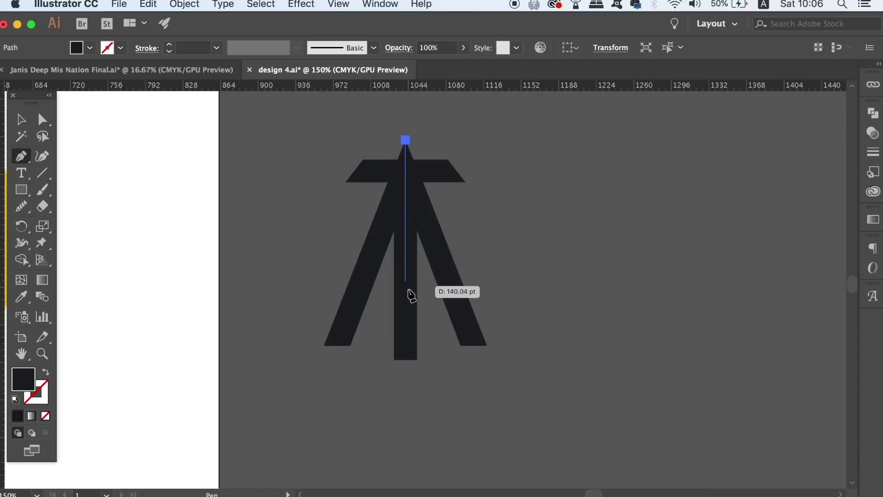
key("shift")
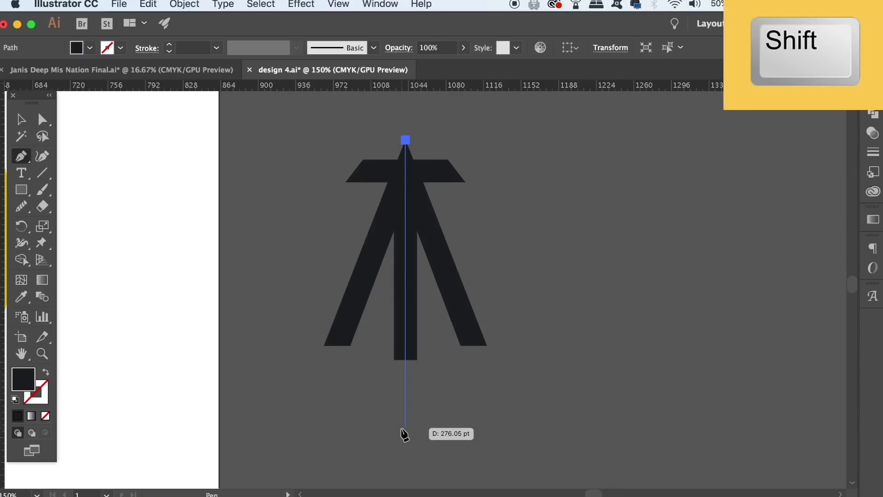
left_click(405, 435, "shift")
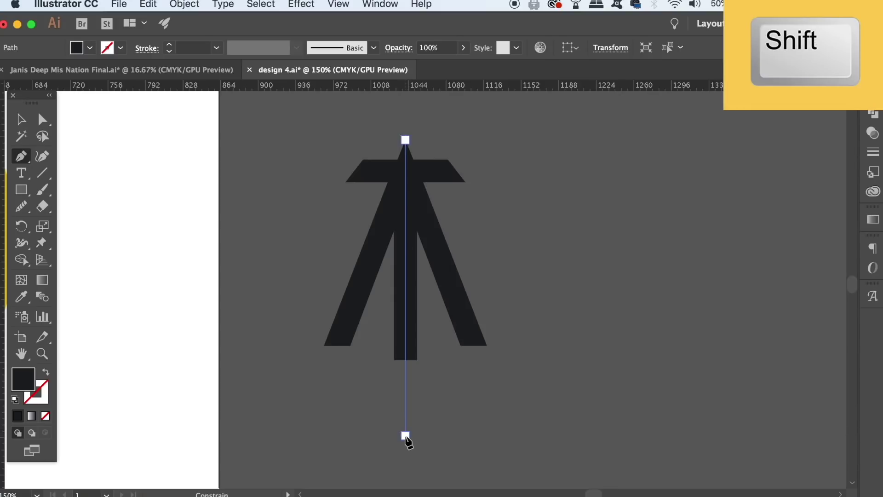
left_click(266, 396)
left_click(308, 151)
left_click(336, 103)
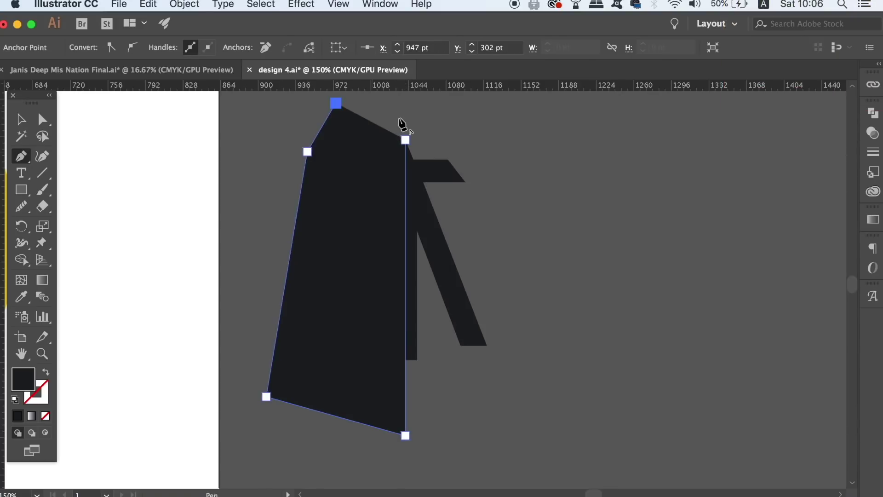
Close the polygon and use Pathfinder Minus Front to cut away the mark's left half
left_click(405, 139)
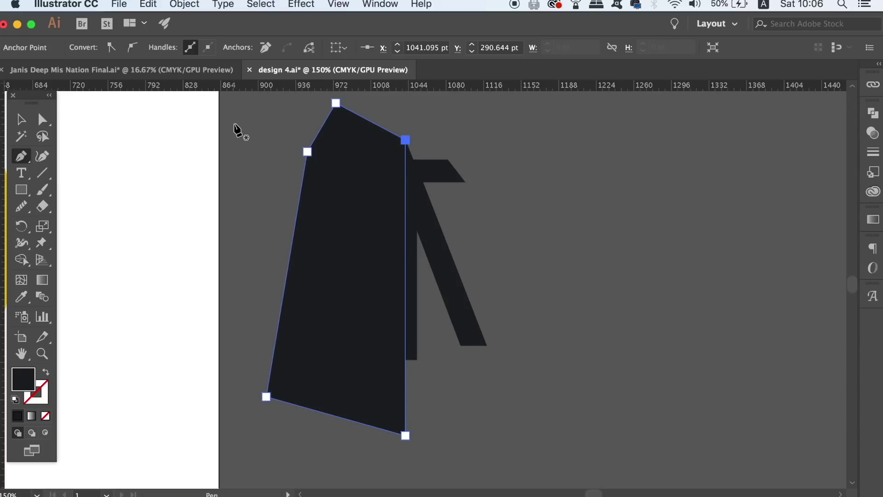
key("v")
left_click(449, 286, "shift")
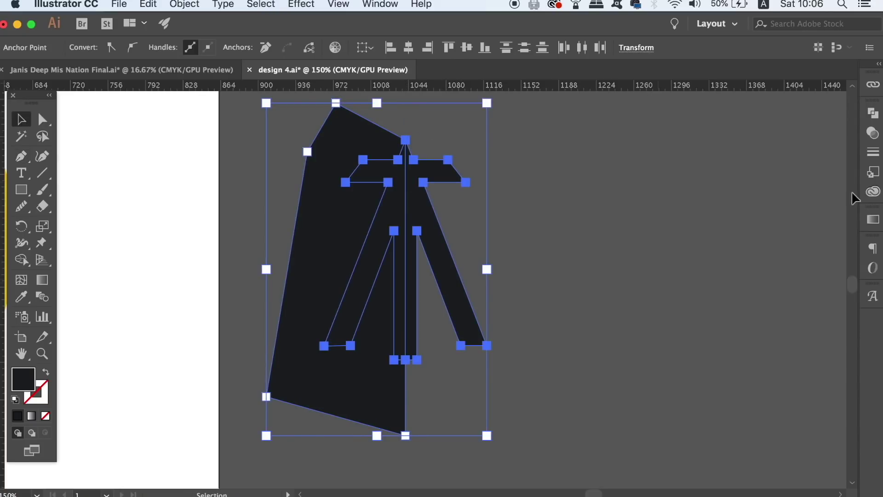
left_click(873, 113)
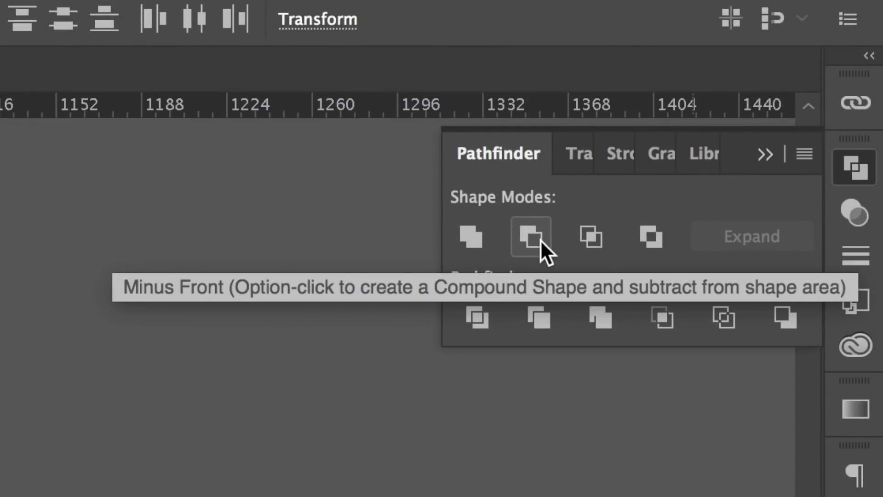
left_click(541, 239)
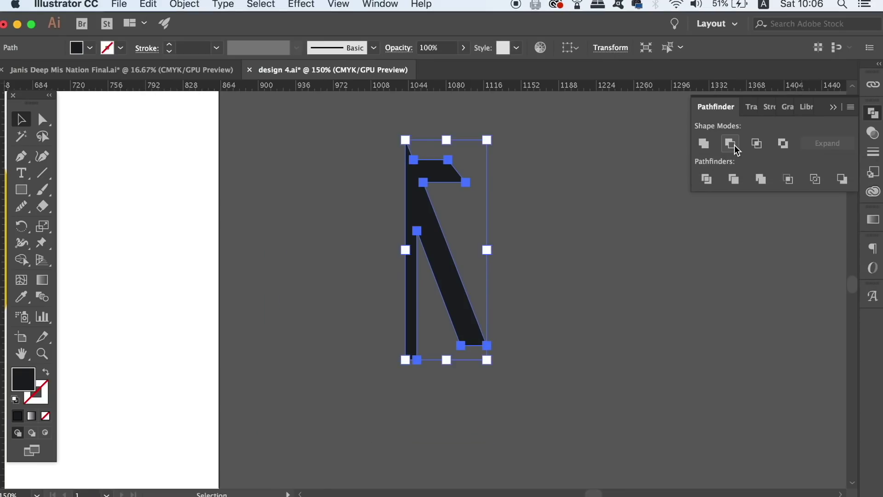
left_click(636, 269)
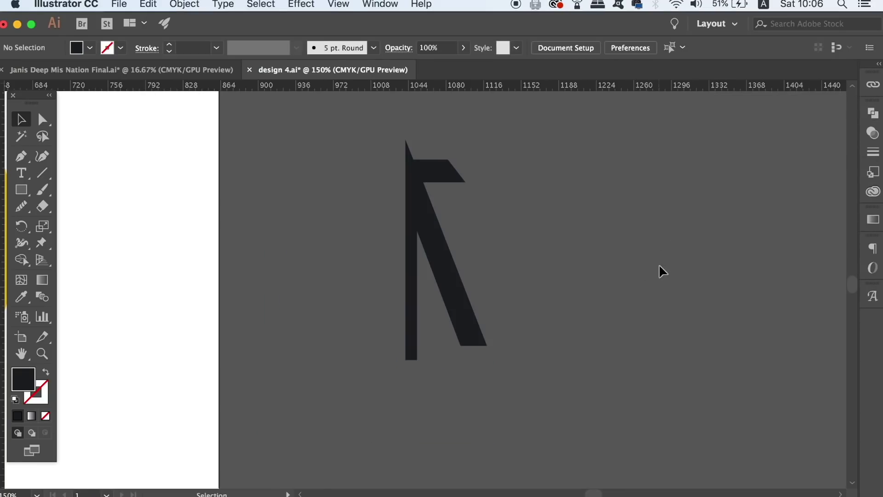
Copy the right half leftward, reflect it vertically, and slide it 18 pt right
left_click(476, 295)
left_click_drag(468, 304, 366, 307)
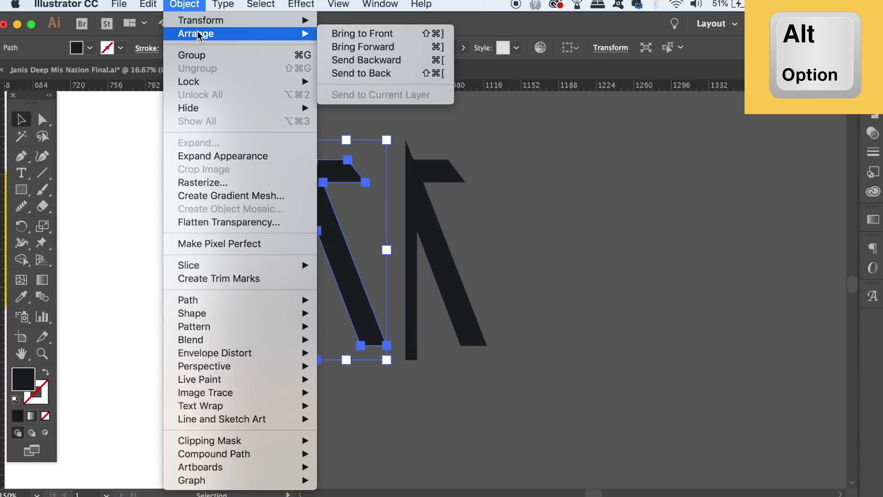
mouse_move(203, 21)
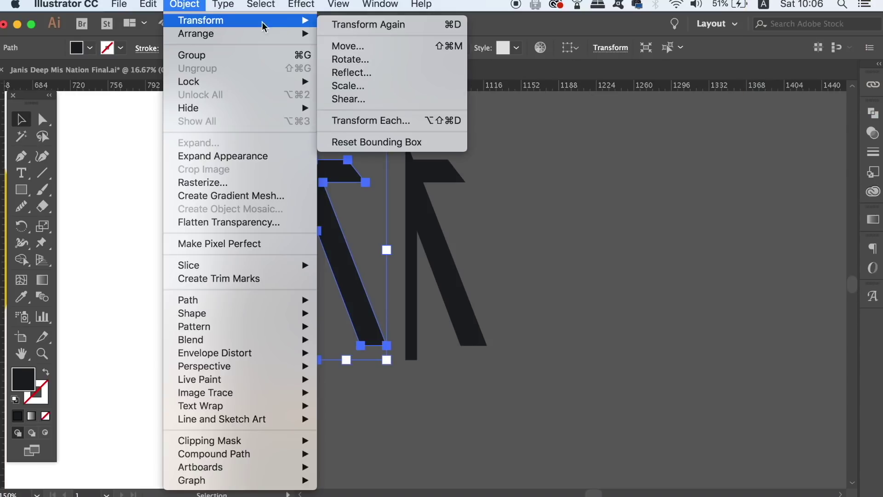
left_click(386, 74)
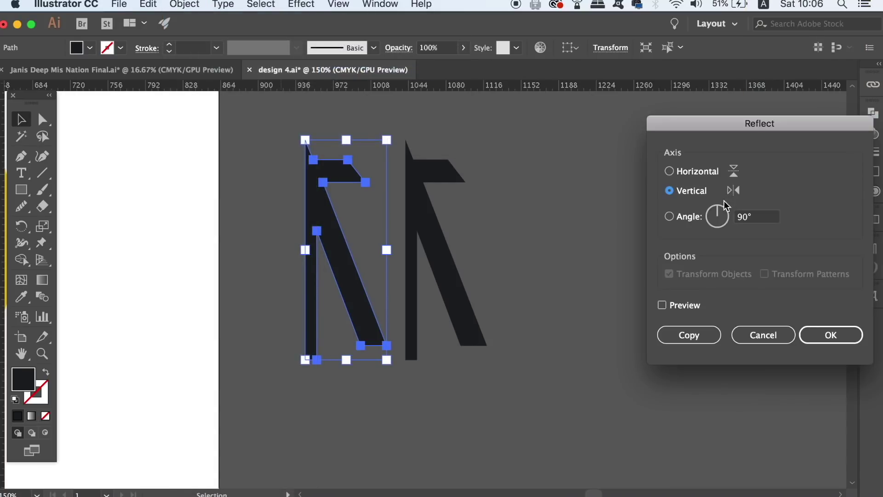
left_click(696, 304)
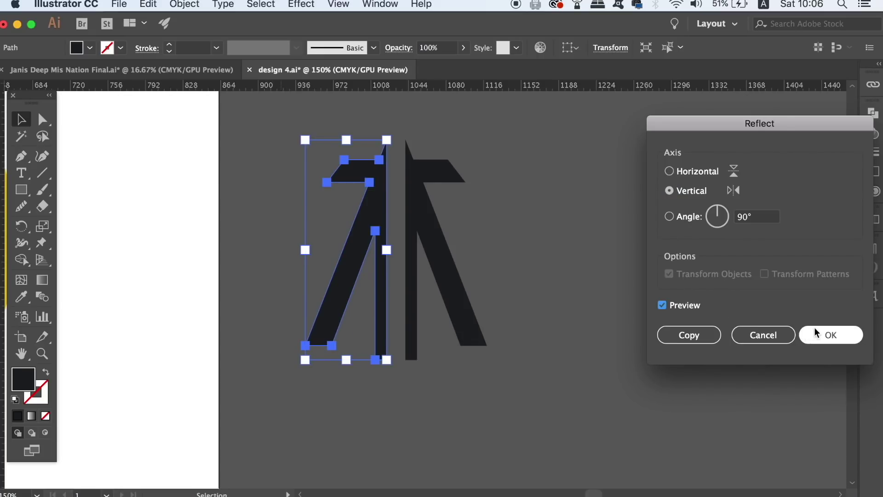
left_click(815, 327)
left_click(694, 346)
left_click(390, 329)
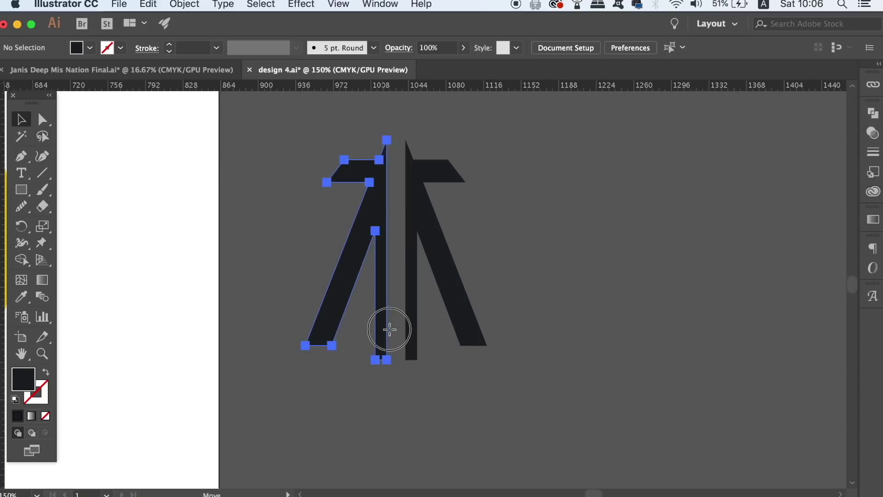
left_click_drag(389, 330, 401, 330)
Set the left half against the right and Unite both halves into one tripod shape
left_click(401, 444)
key("super+equal")
key("super+equal")
key("super+equal")
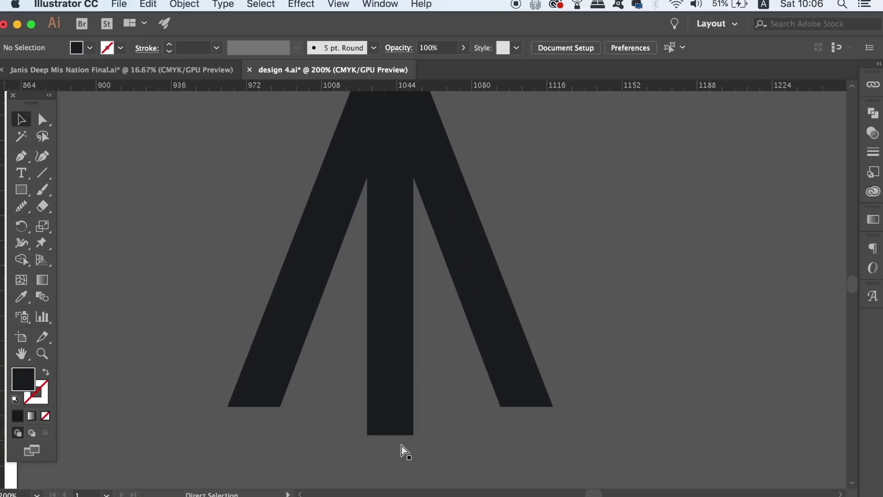
key("super+minus")
key("super+minus")
key("super+minus")
key("super+minus")
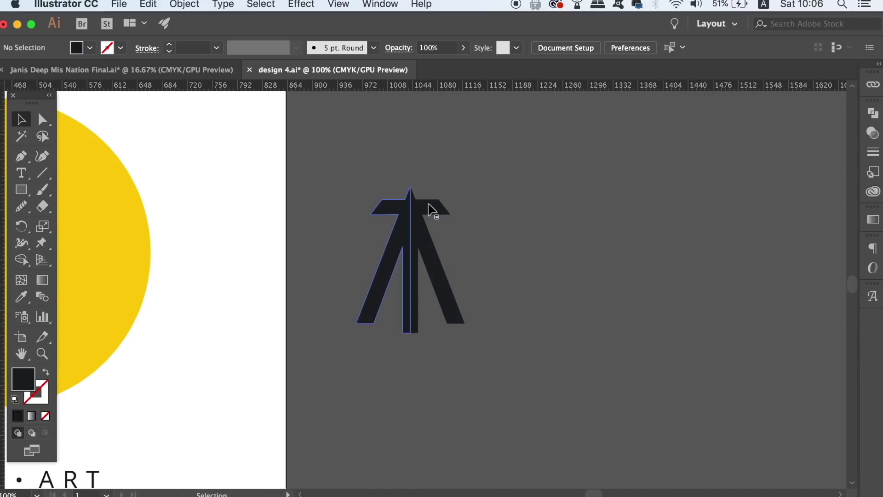
left_click(437, 286)
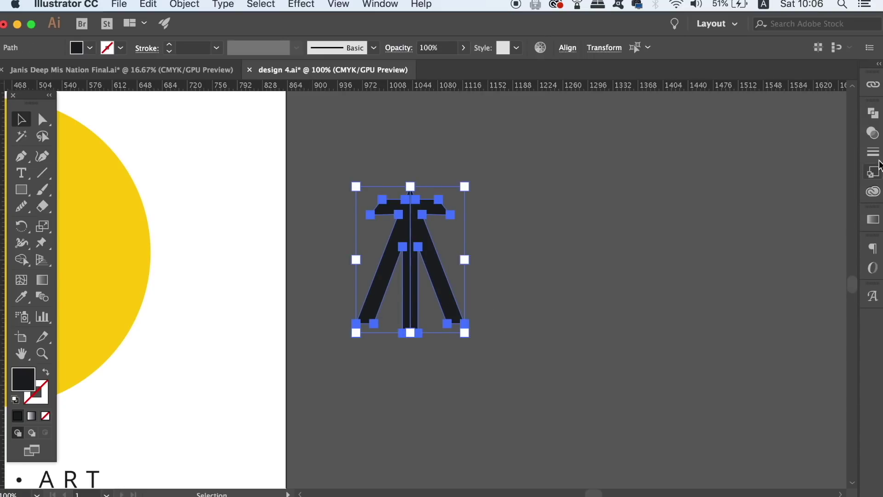
left_click(875, 89)
left_click(873, 113)
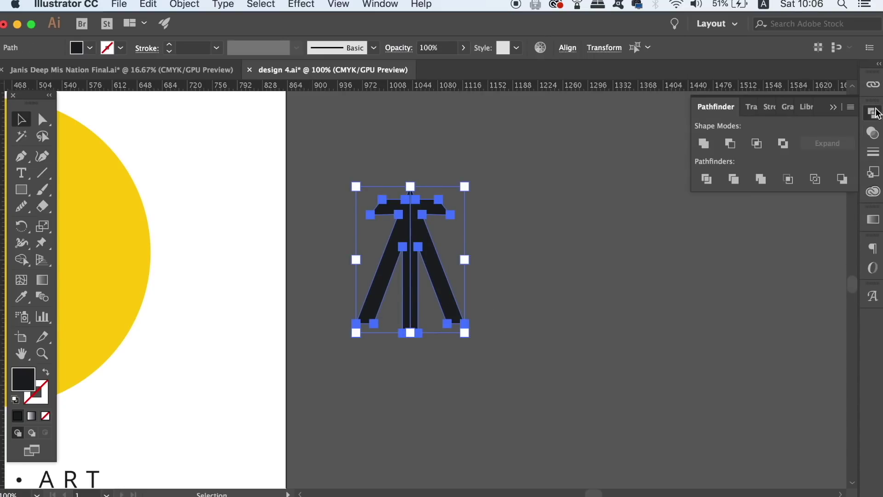
left_click(712, 146)
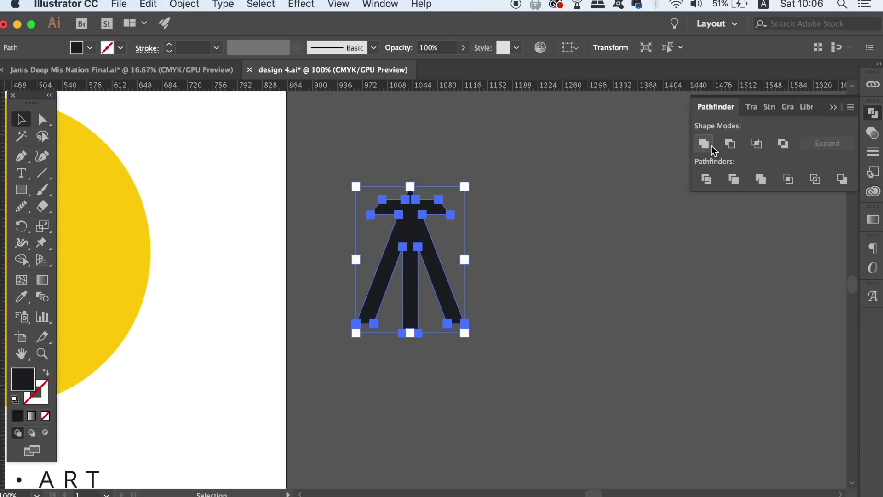
left_click(626, 301)
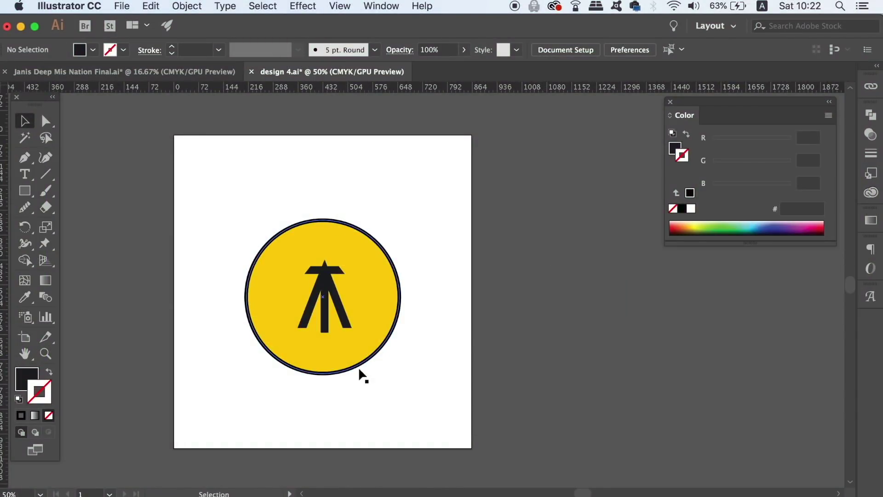
Uncheck Scale Strokes & Effects in General preferences, leaving Scale Corners on
left_click(94, 6)
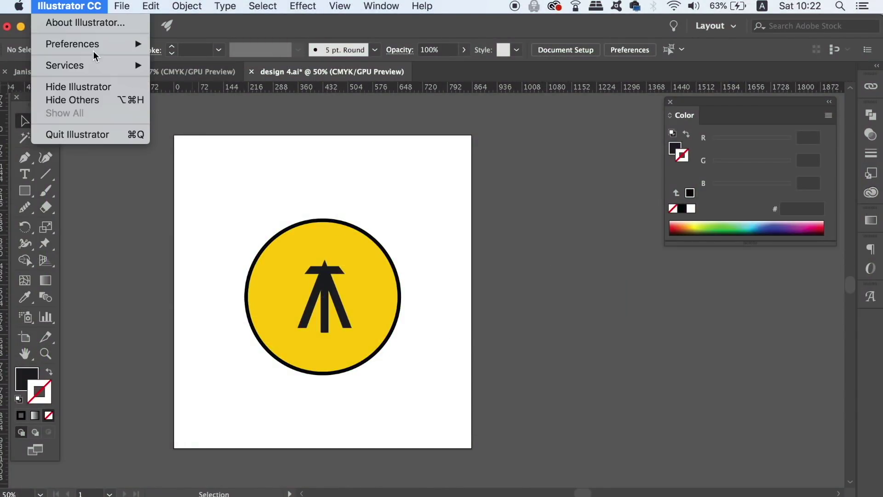
mouse_move(96, 46)
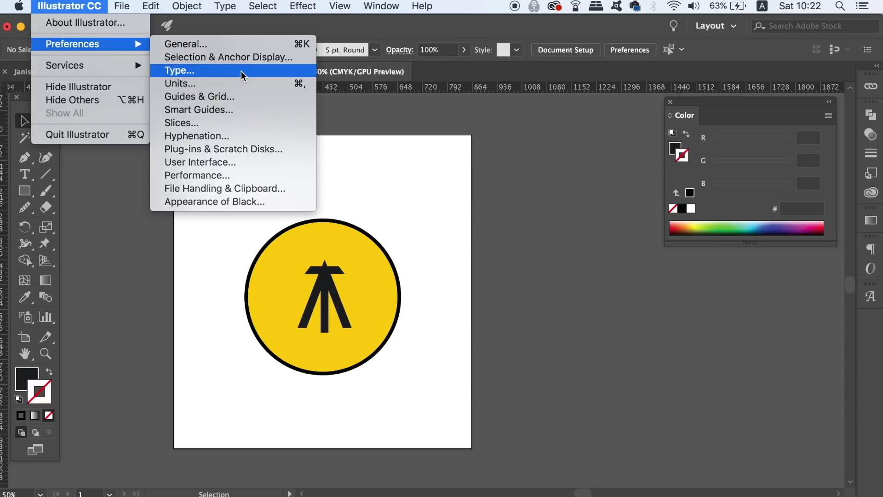
left_click(253, 47)
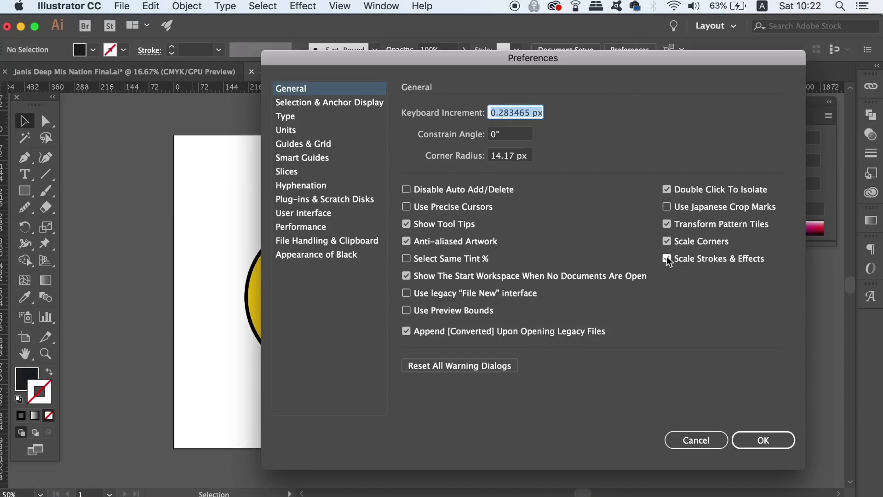
left_click(692, 436)
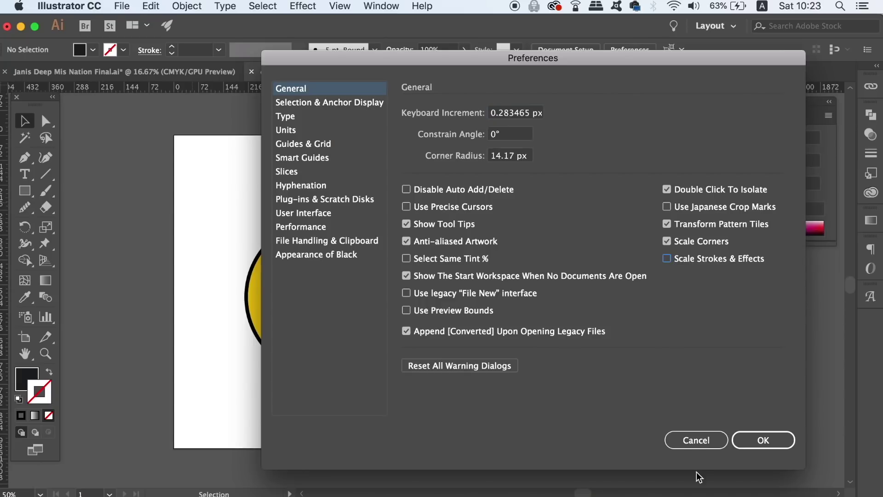
Confirm the preference change and enlarge the circle-and-tripod badge to about 364 pt
left_click(750, 437)
left_click(346, 238)
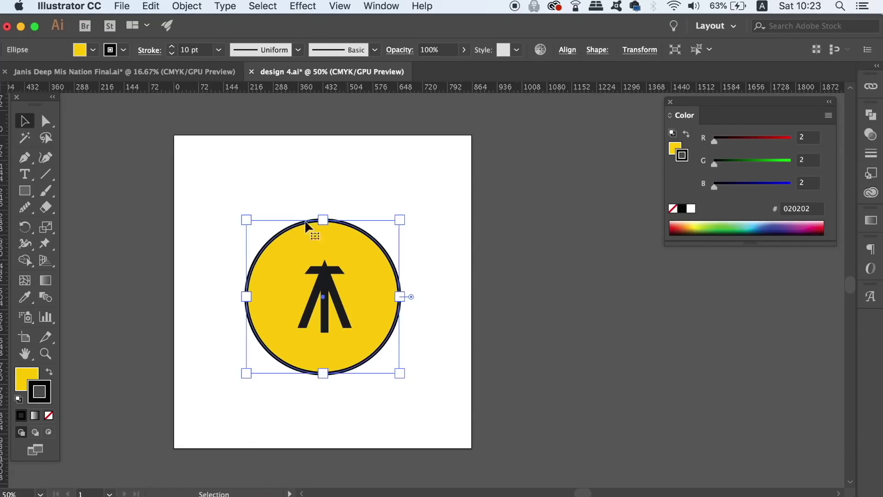
left_click(282, 199)
left_click_drag(282, 199, 400, 351)
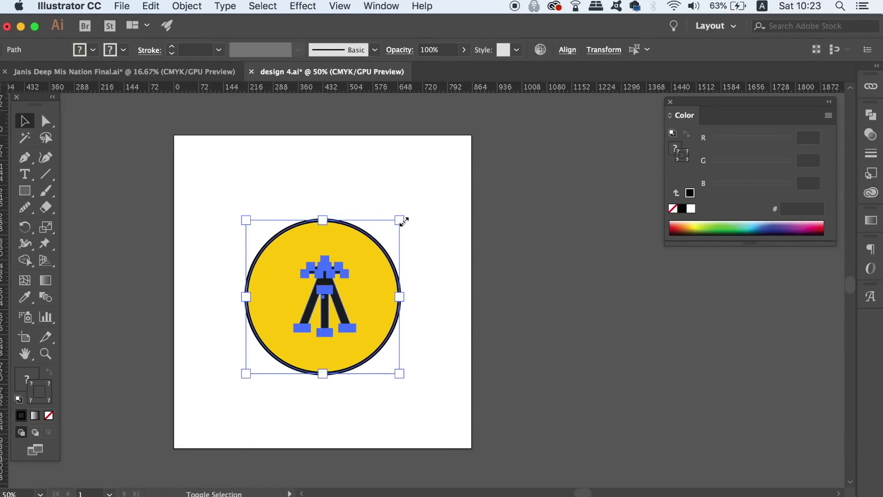
left_click_drag(399, 220, 358, 267)
left_click(437, 276)
left_click(325, 252)
left_click(408, 274)
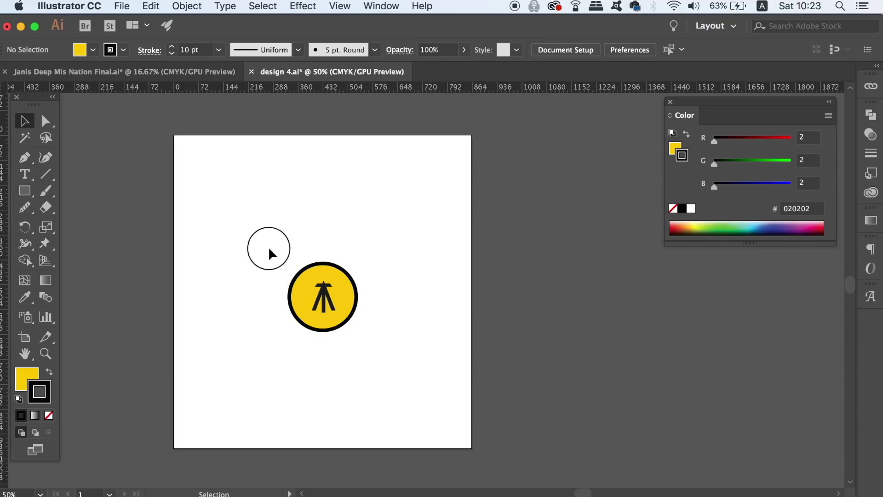
left_click_drag(258, 233, 364, 344)
left_click_drag(361, 258, 439, 168)
left_click(586, 194)
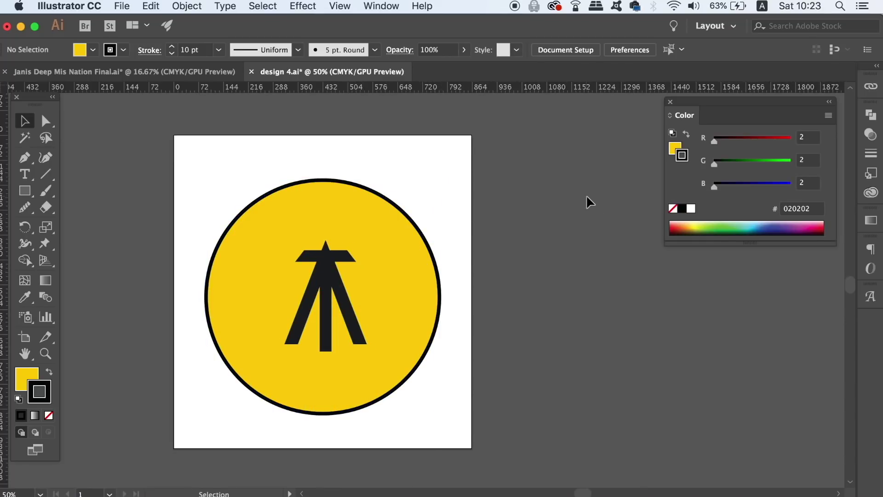
Give the badge's outer circle a 20 pt stroke weight
left_click(369, 196)
left_click(218, 50)
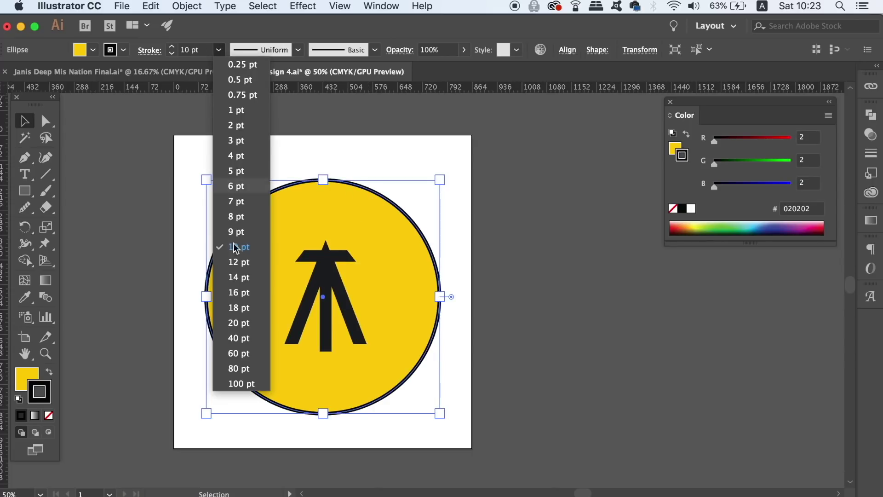
left_click(247, 352)
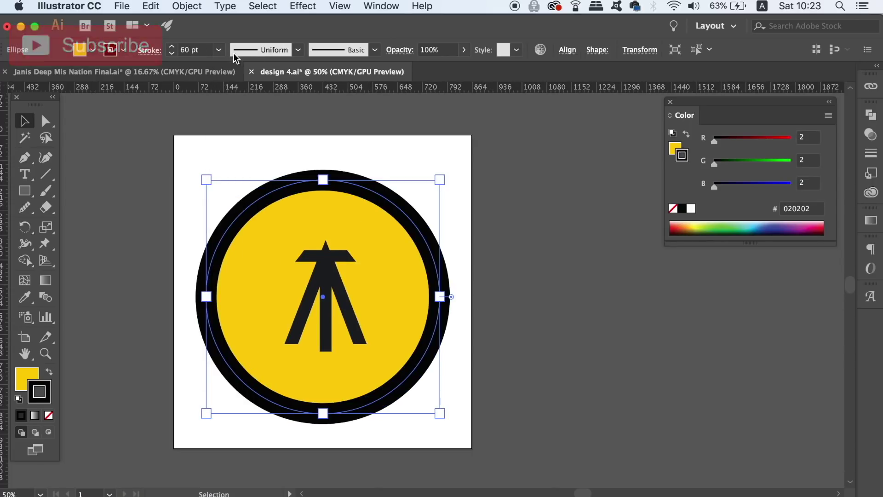
left_click(217, 51)
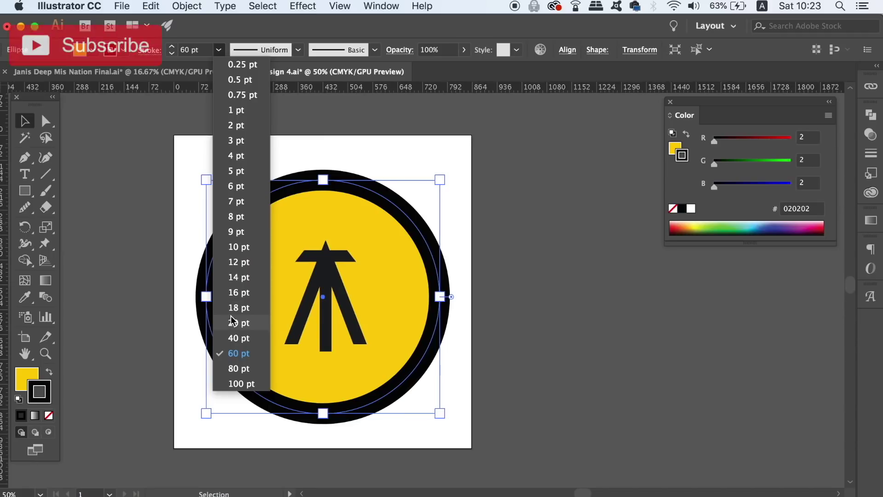
left_click(235, 321)
left_click(187, 5)
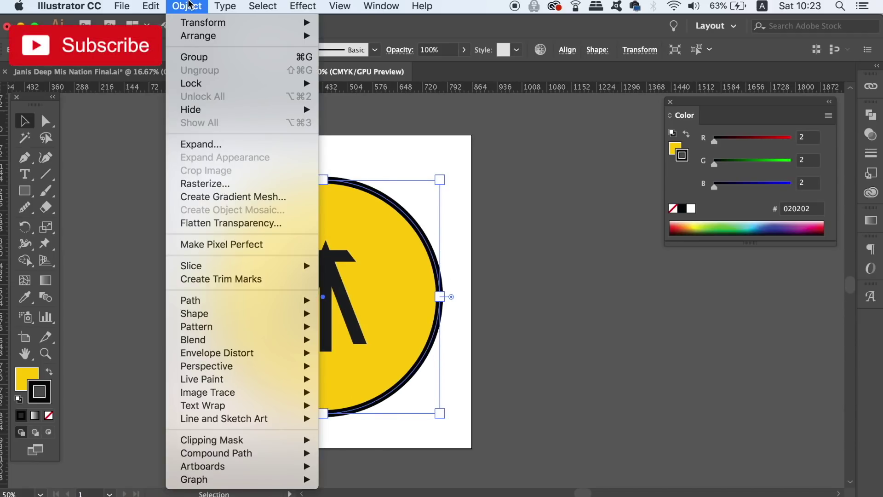
Expand the circle's fill and stroke into shapes, then test by scaling a copy
left_click(219, 148)
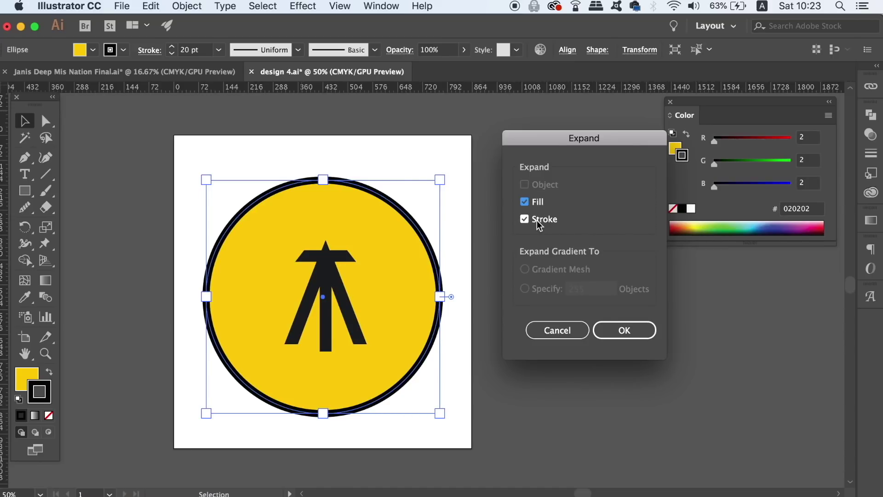
left_click(625, 330)
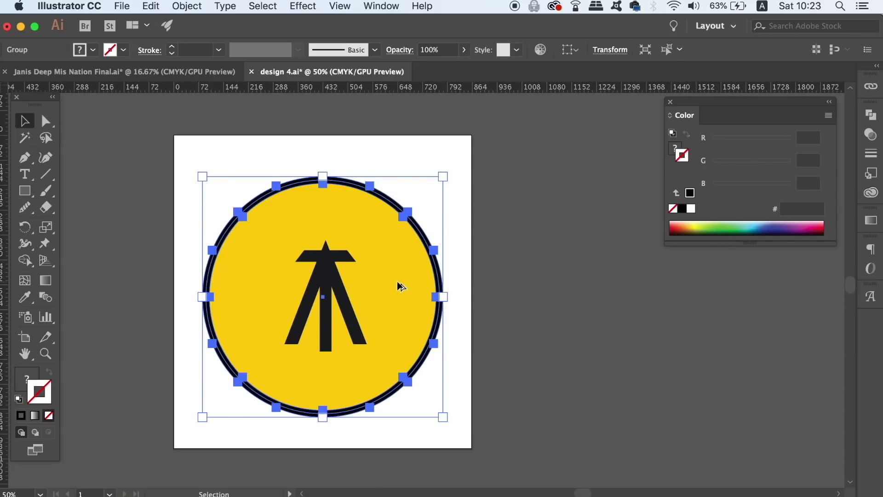
left_click_drag(399, 281, 696, 285)
scroll(408, 299, "right", 10)
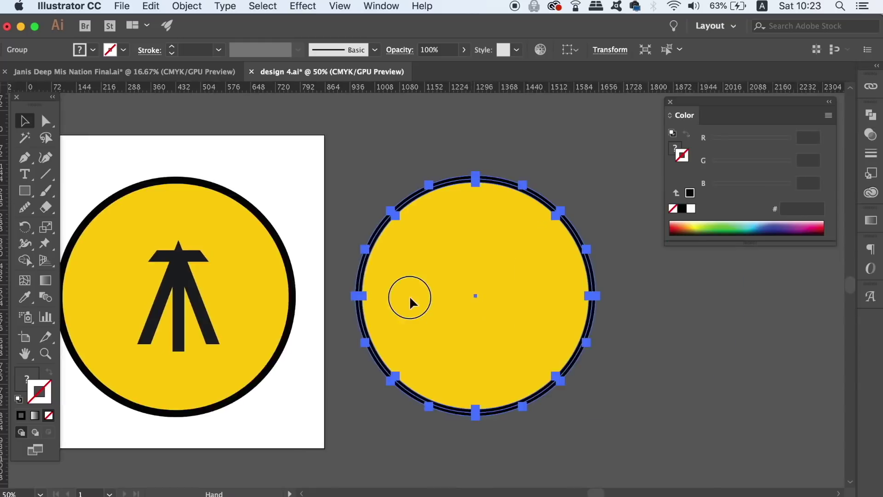
left_click_drag(534, 175, 403, 306)
left_click(457, 327)
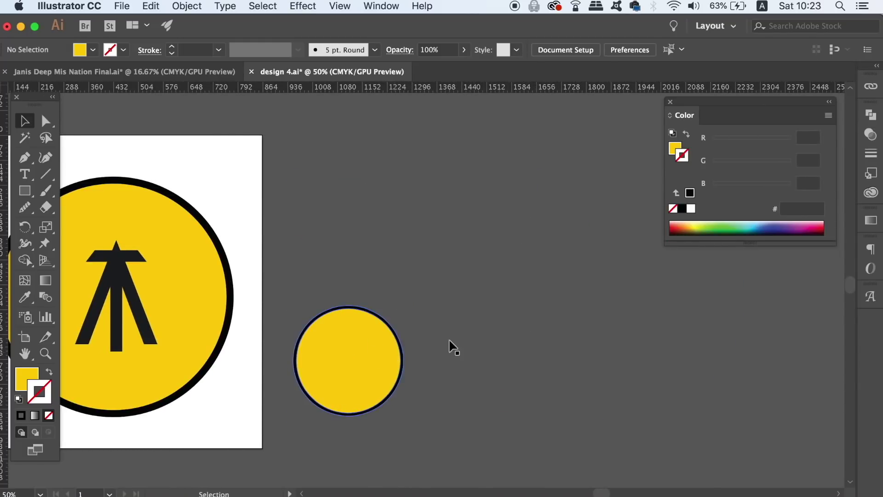
key("space")
left_click_drag(417, 297, 542, 294)
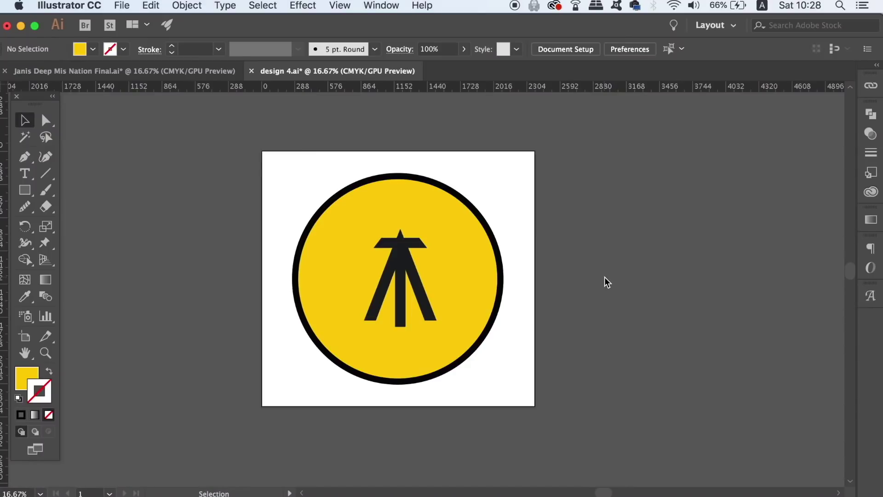
Open Save for Web (Legacy) and choose PNG-24 with transparency
left_click(121, 5)
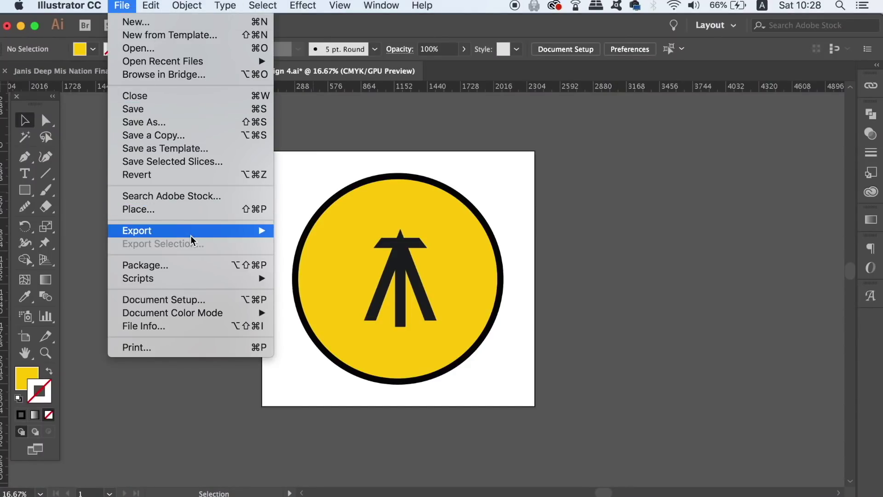
mouse_move(191, 236)
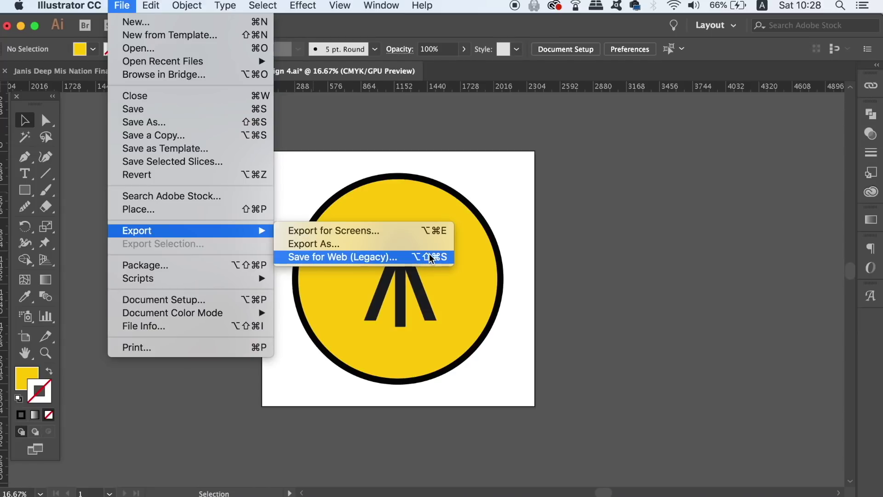
left_click(405, 259)
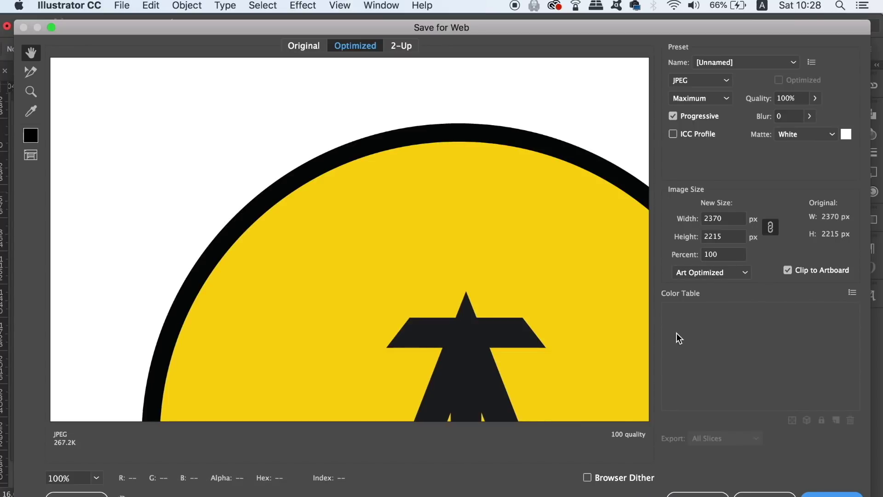
left_click(716, 86)
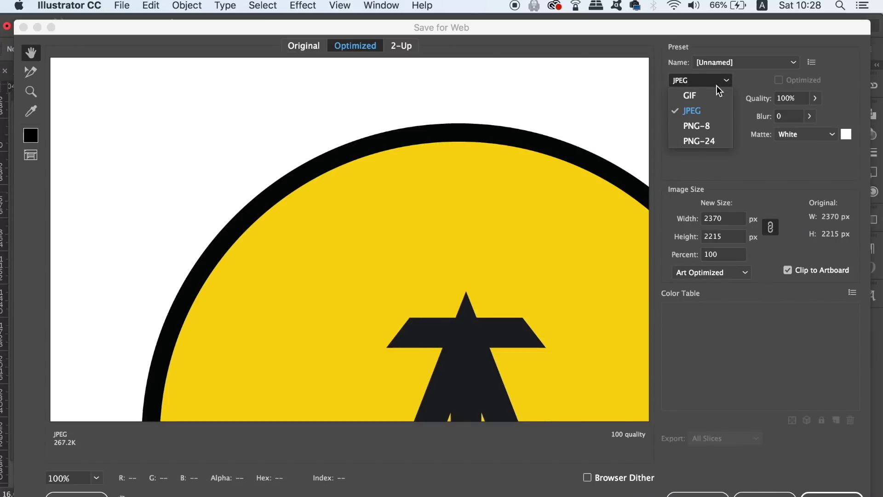
left_click(705, 142)
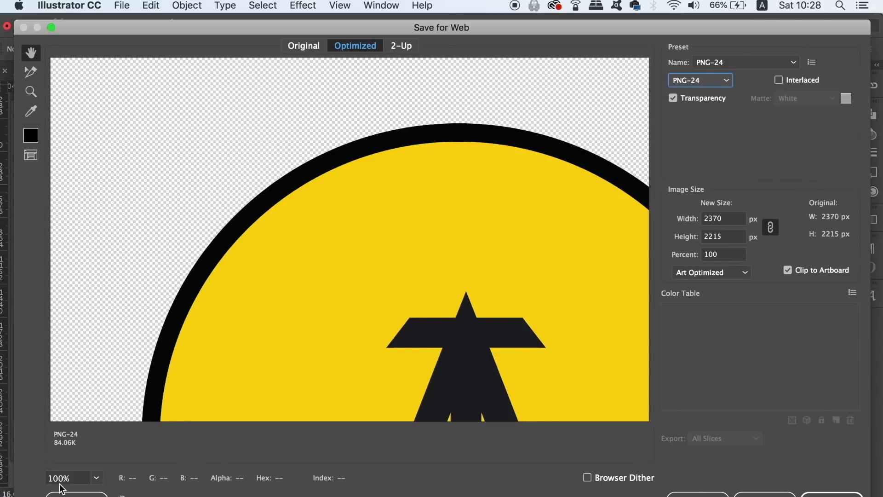
Pan the 2370 × 2215 px preview to check the transparent areas around the circle
left_click_drag(335, 221, 359, 107)
left_click_drag(301, 289, 298, 180)
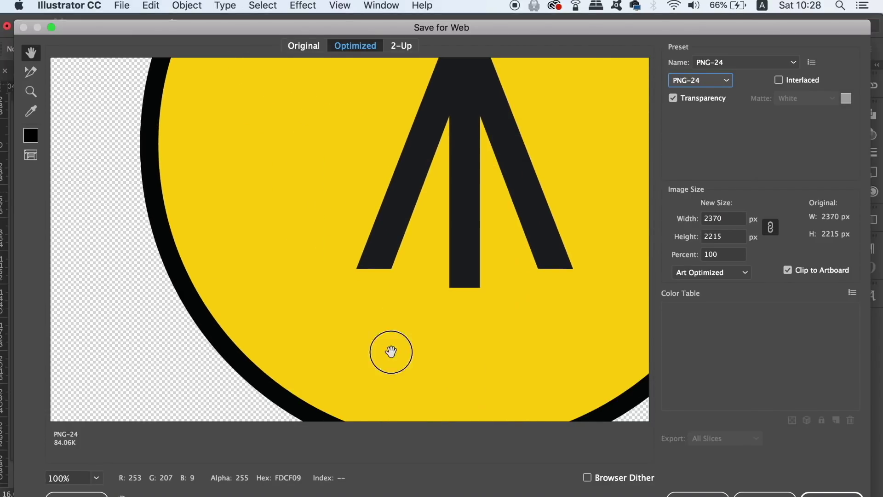
left_click_drag(391, 351, 267, 199)
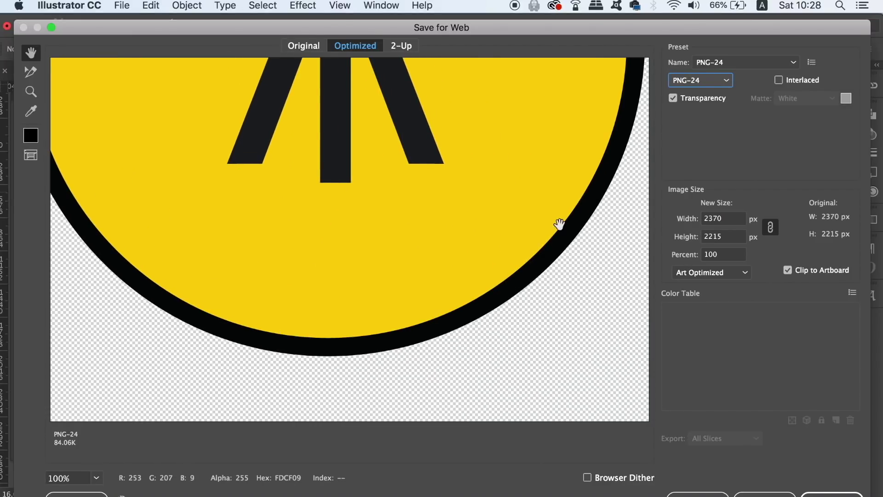
left_click_drag(499, 281, 472, 465)
left_click_drag(514, 244, 514, 292)
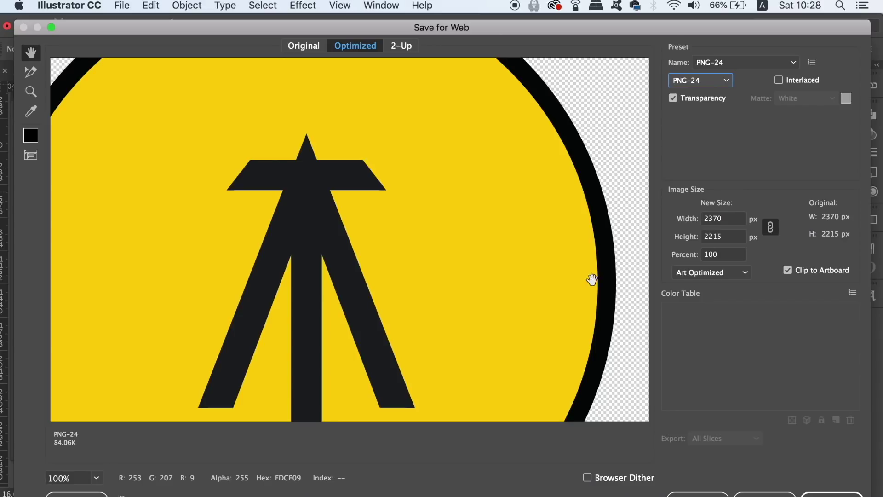
Open the exported design-4.png from the desktop in Preview to inspect it
key("Up")
key("Up")
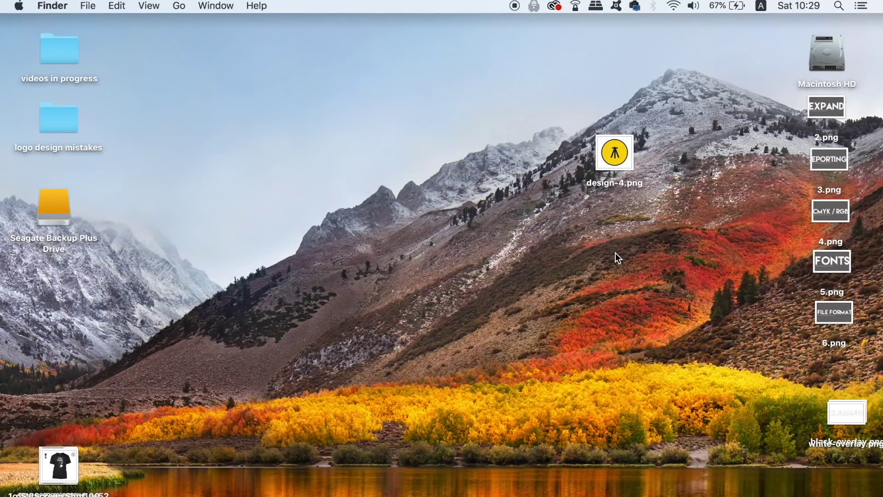
left_click(609, 163)
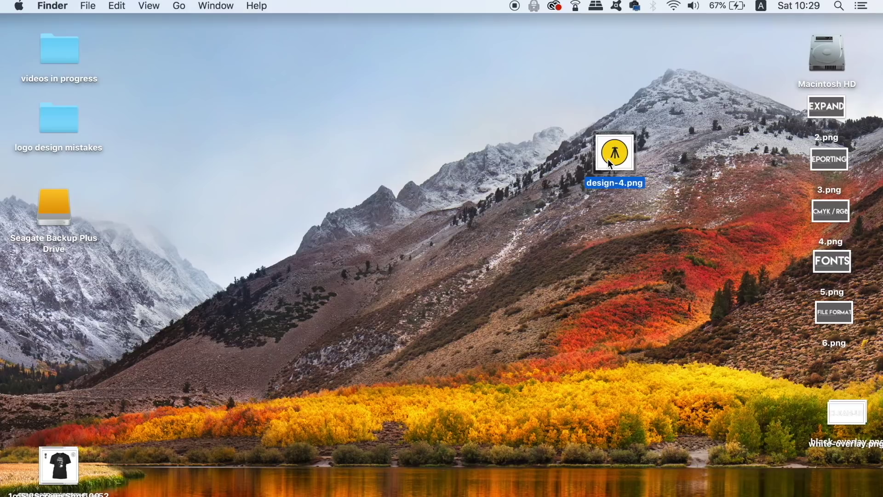
double_click(609, 164)
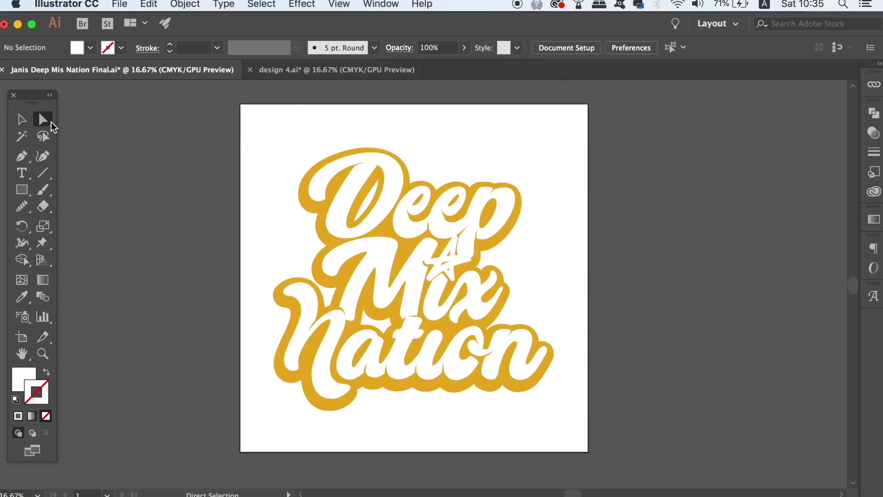
Review the New Document options (RGB Color mode, raster effects resolution), then close without creating a file
left_click(22, 119)
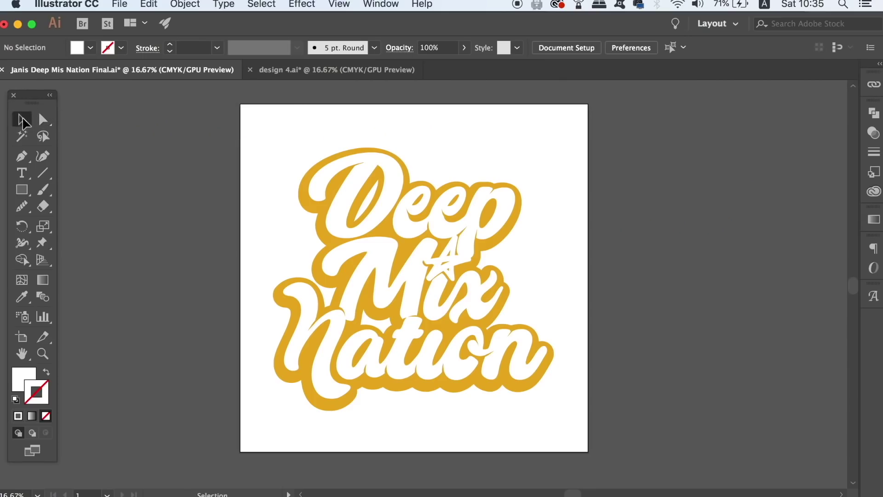
left_click(148, 4)
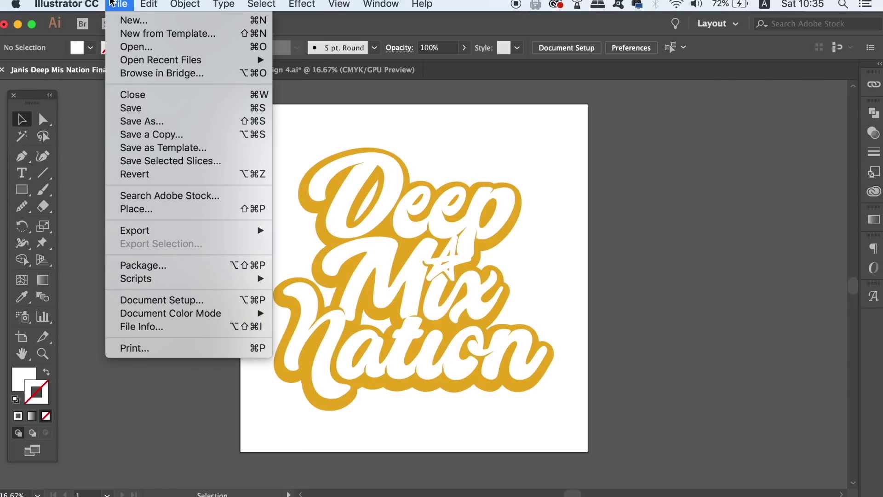
left_click(119, 5)
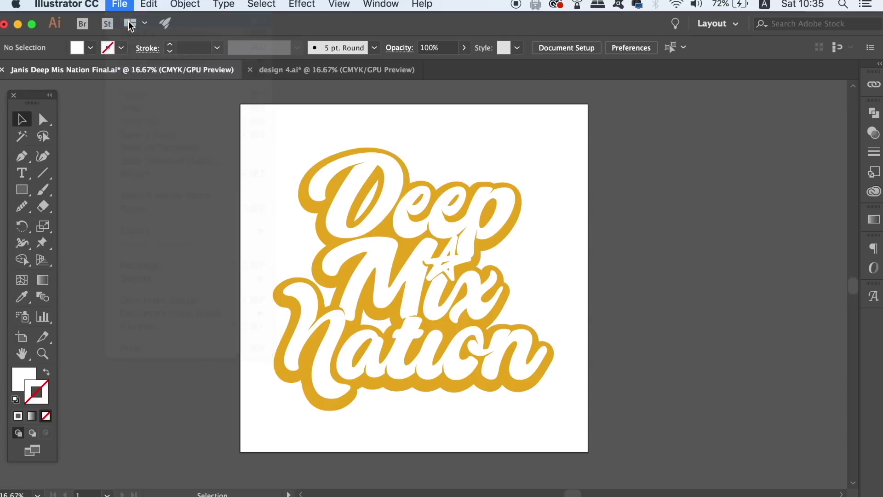
key("super+n")
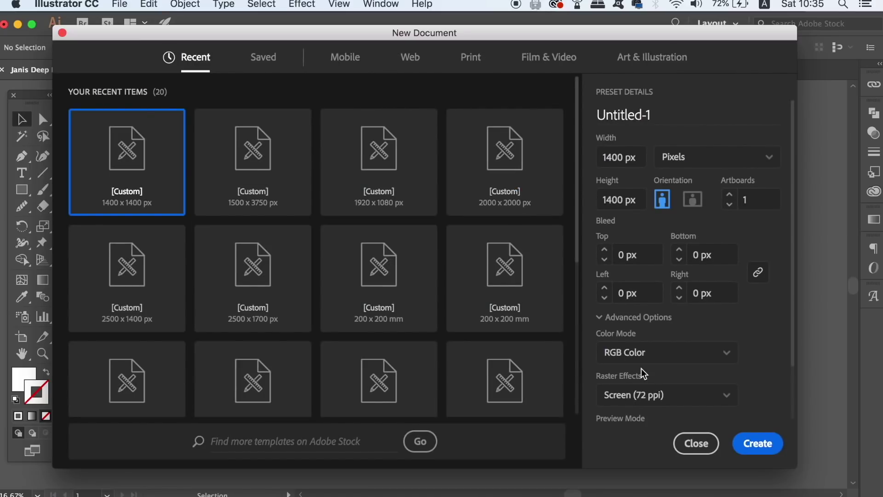
left_click(693, 353)
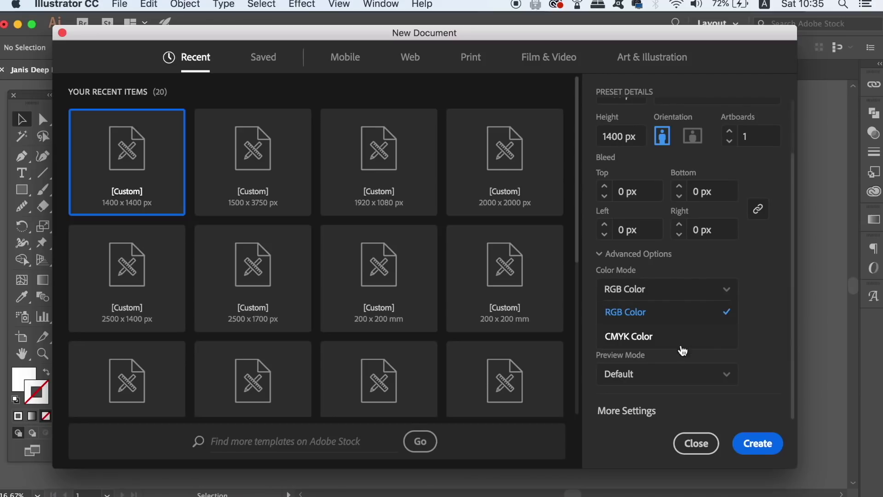
left_click(788, 339)
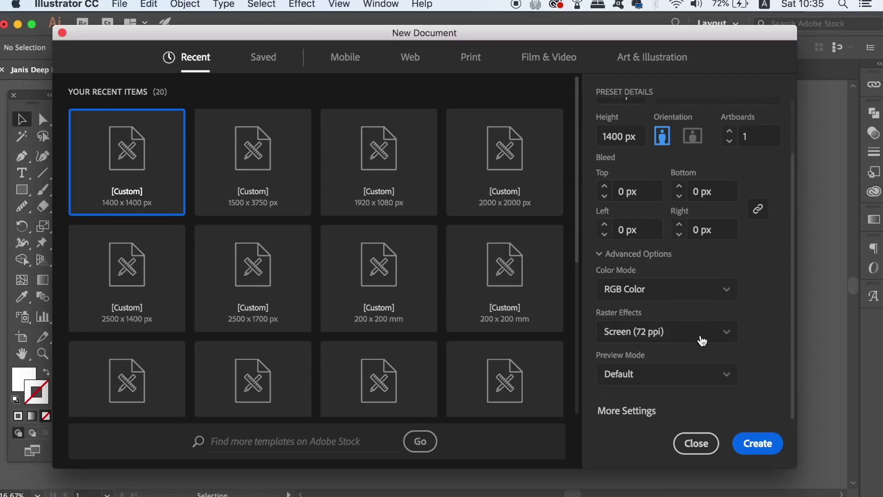
left_click(702, 338)
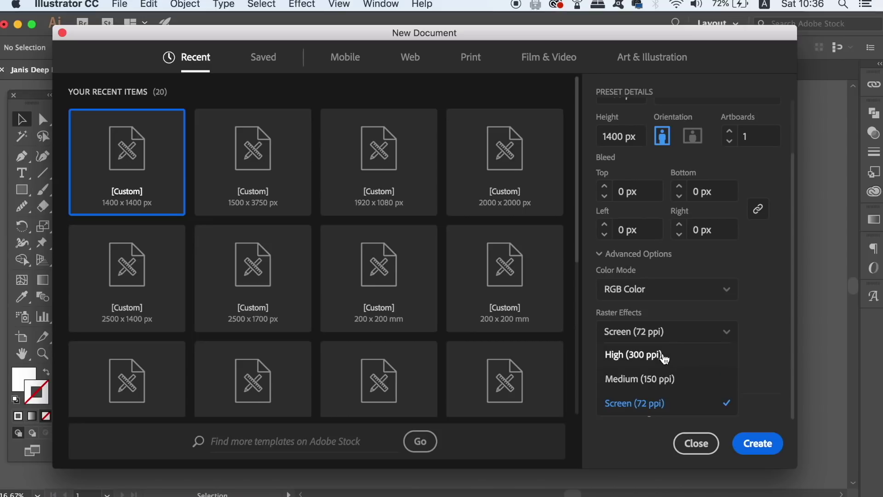
left_click(760, 344)
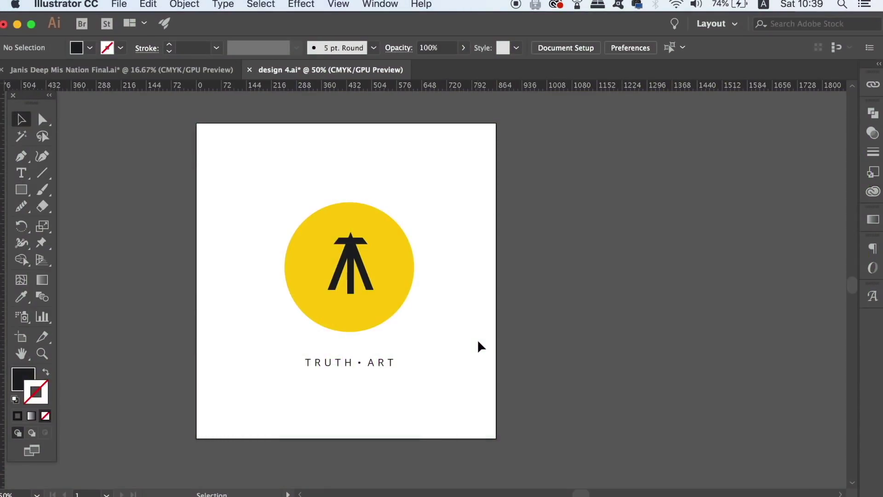
Convert the TRUTH • ART text group into outlines with Type > Create Outlines
left_click(392, 362)
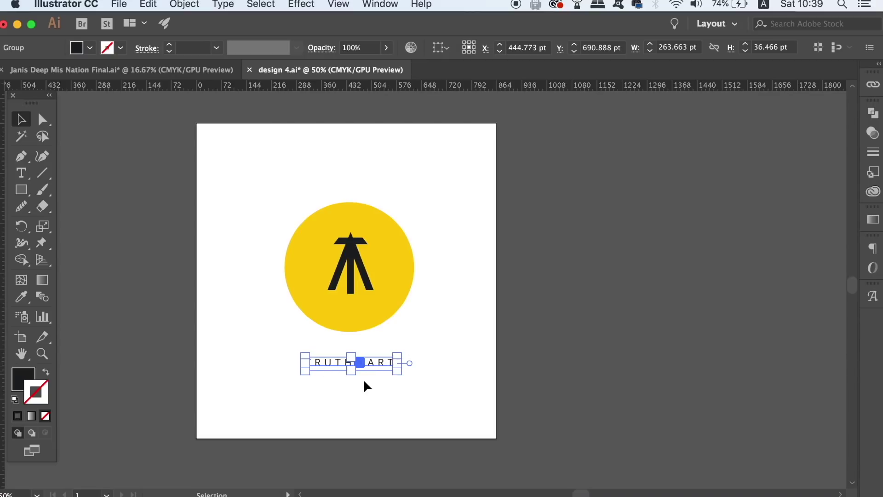
left_click(230, 5)
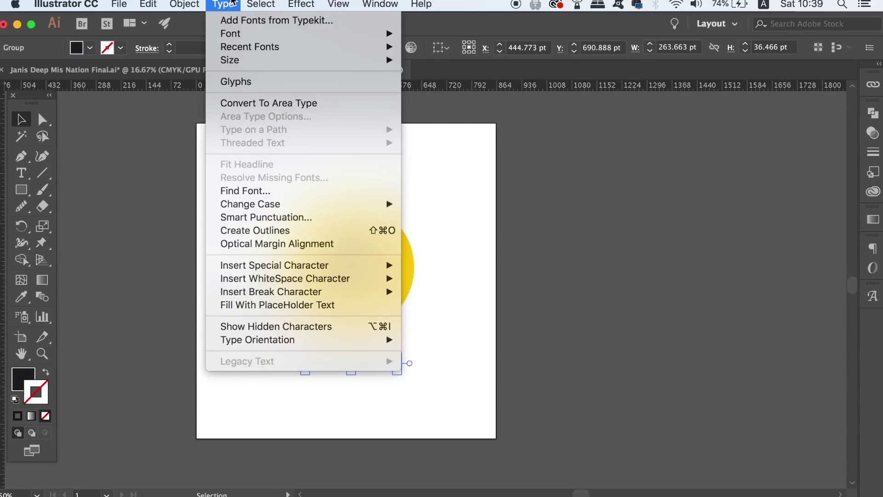
left_click(374, 230)
Deselect, zoom to 100% and frame the logo to check the outlined lettering
left_click(483, 337)
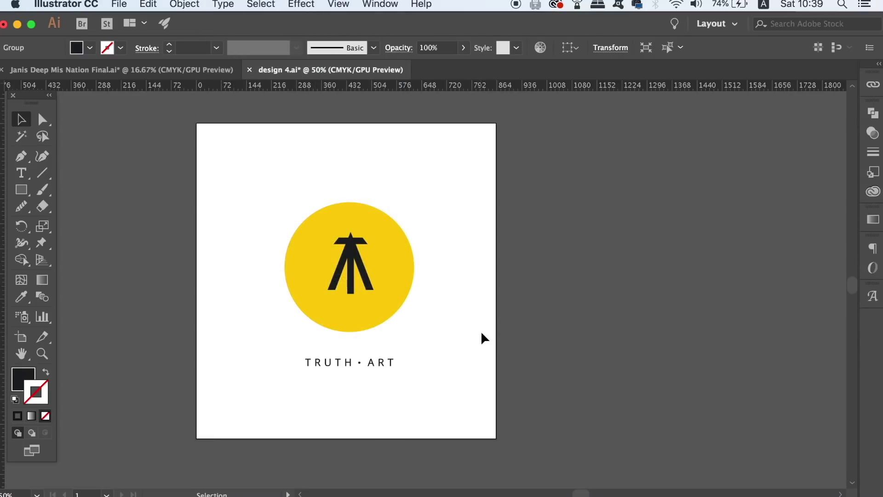
key("cmd+1")
left_click_drag(480, 333, 522, 254)
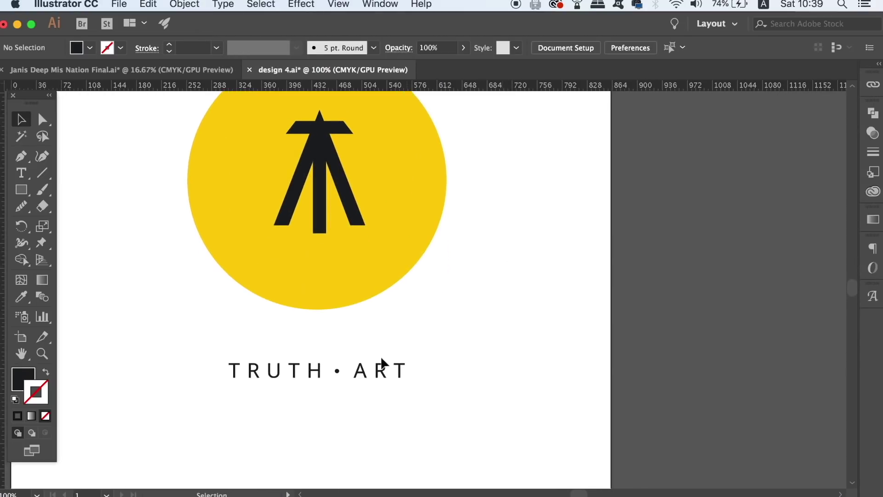
left_click(318, 374)
left_click(478, 372)
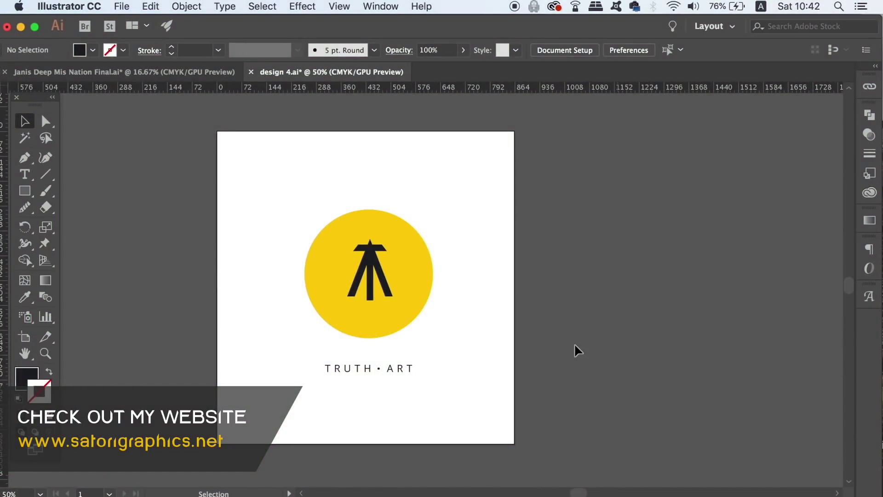
Save the logo as design 4.eps in Illustrator EPS format, accepting the default EPS options
left_click(122, 5)
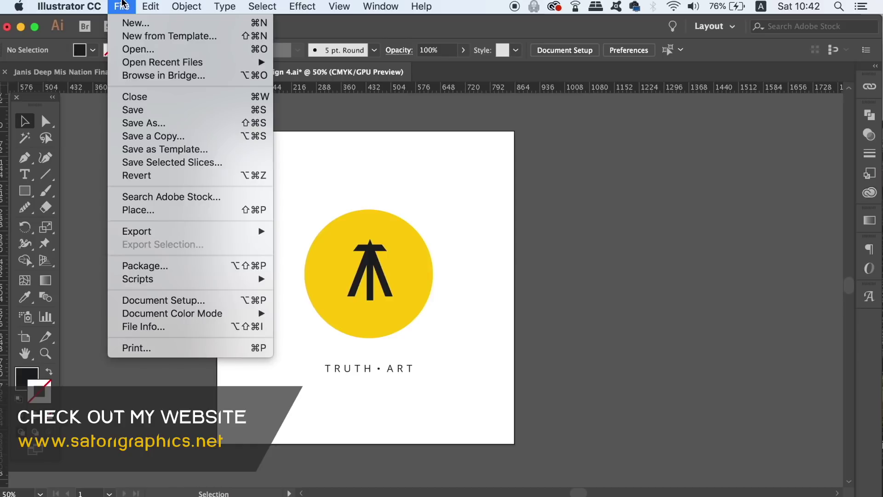
left_click(138, 120)
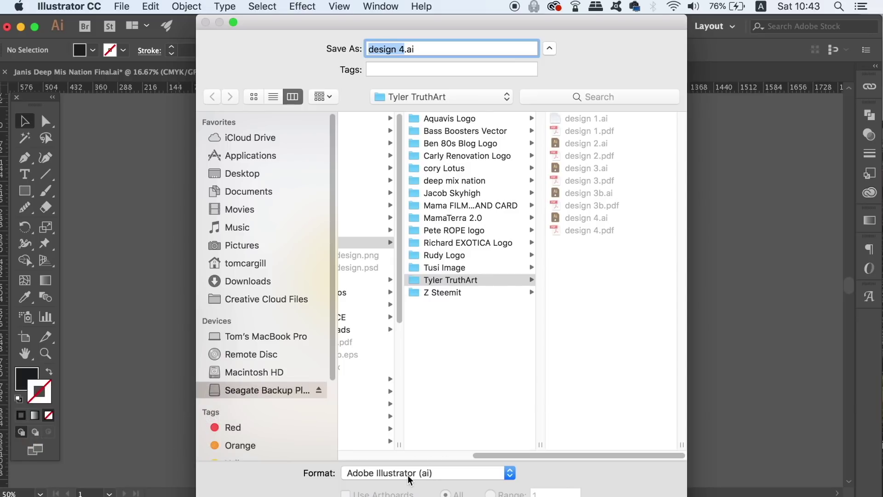
left_click(422, 479)
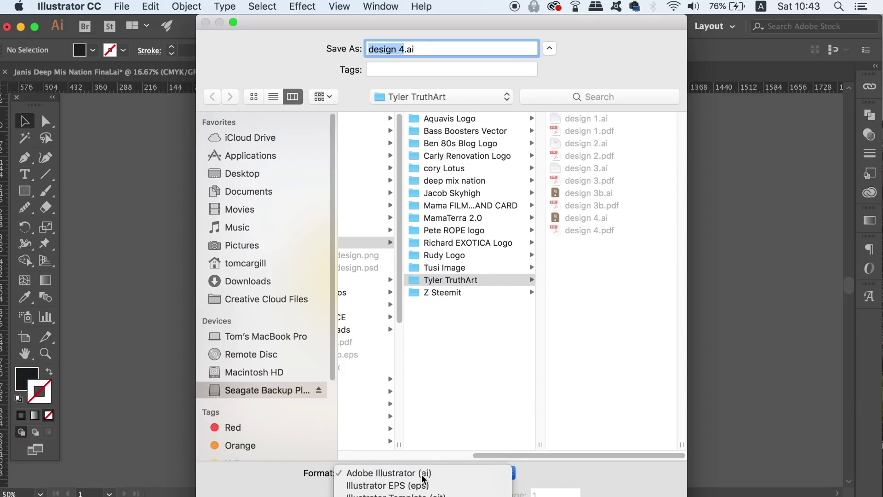
left_click(423, 478)
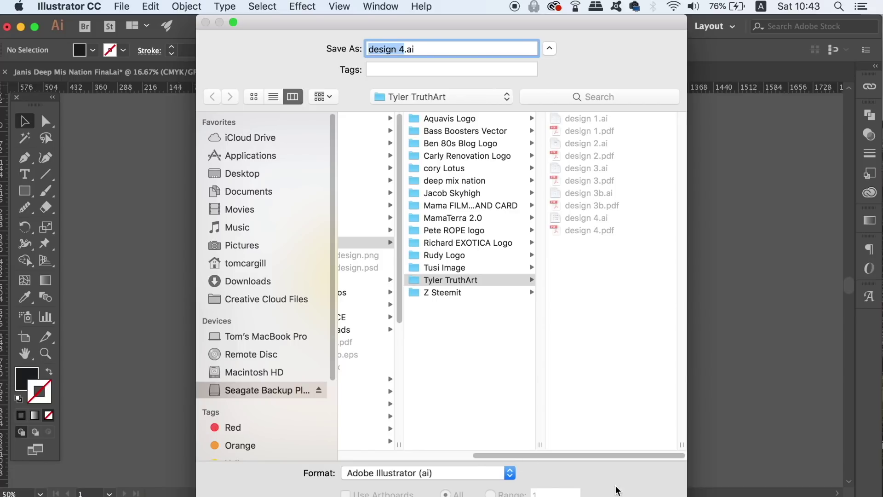
left_click(468, 472)
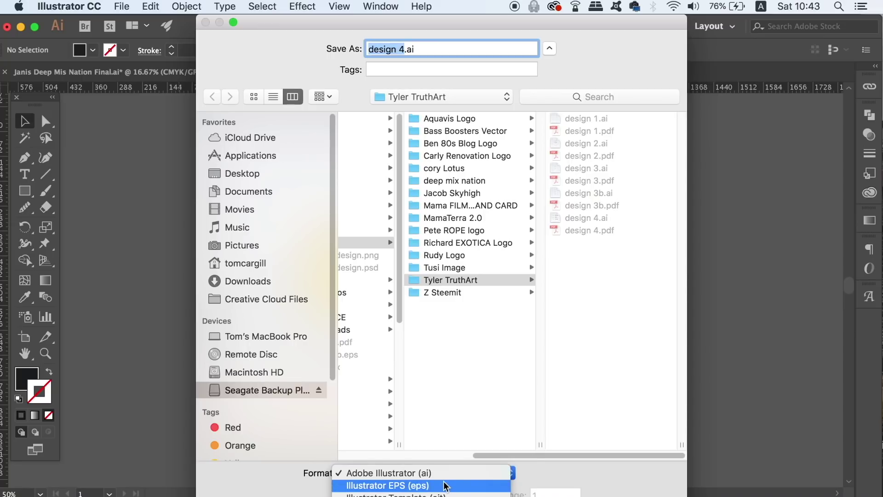
left_click(428, 487)
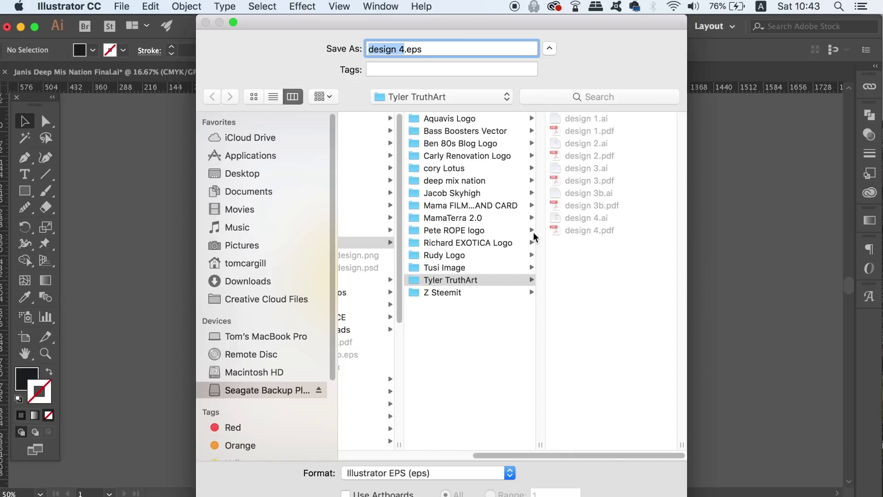
key("Return")
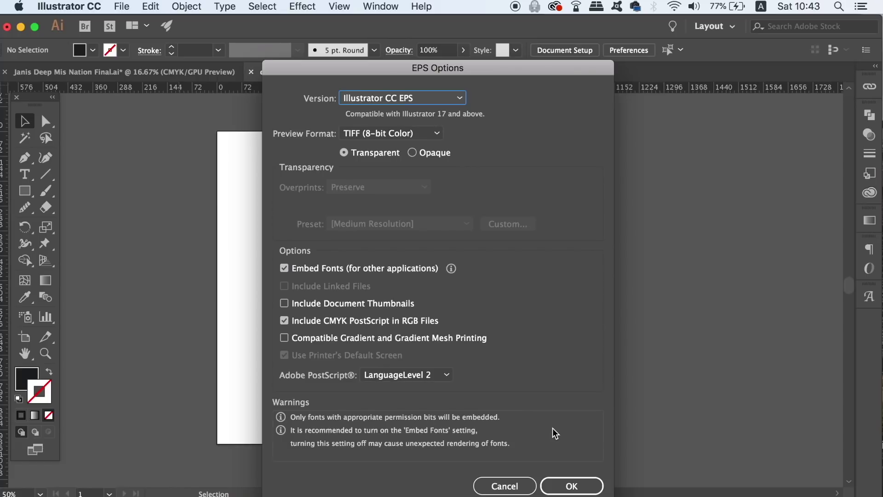
left_click(567, 484)
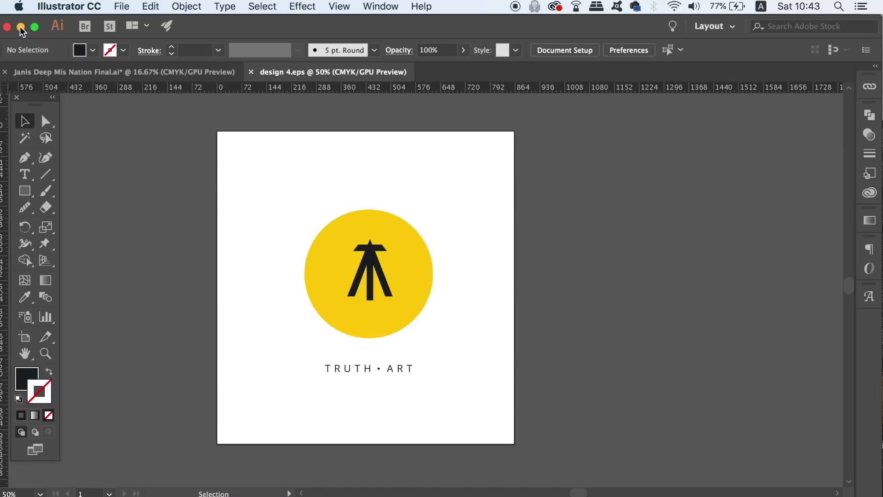
Hide Illustrator and open design 4.eps in Preview to check the logo, then close it
left_click(21, 30)
double_click(388, 425)
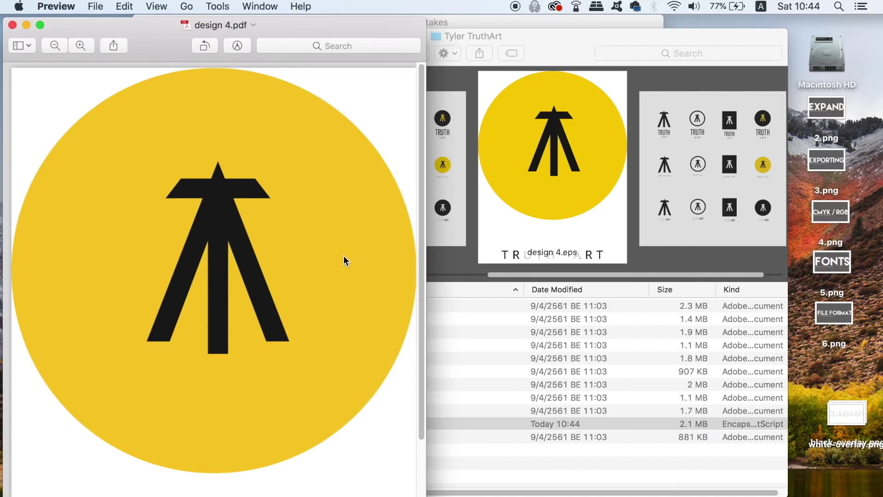
left_click_drag(421, 278, 422, 197)
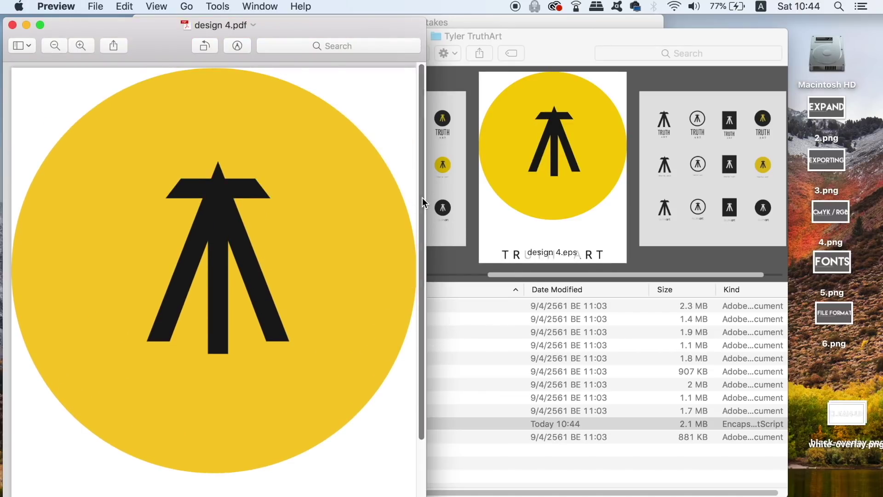
left_click(13, 25)
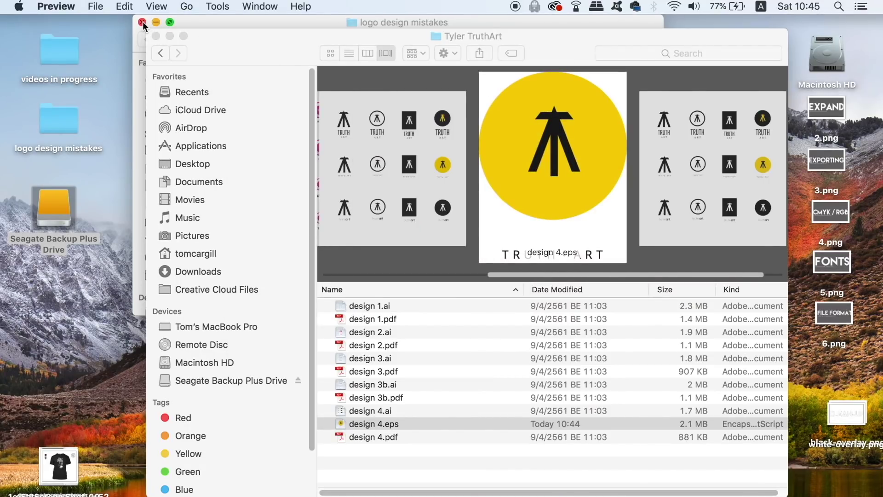
Close the logo project folder and the remaining Finder window, leaving the desktop
left_click(156, 36)
double_click(148, 27)
key("super+w")
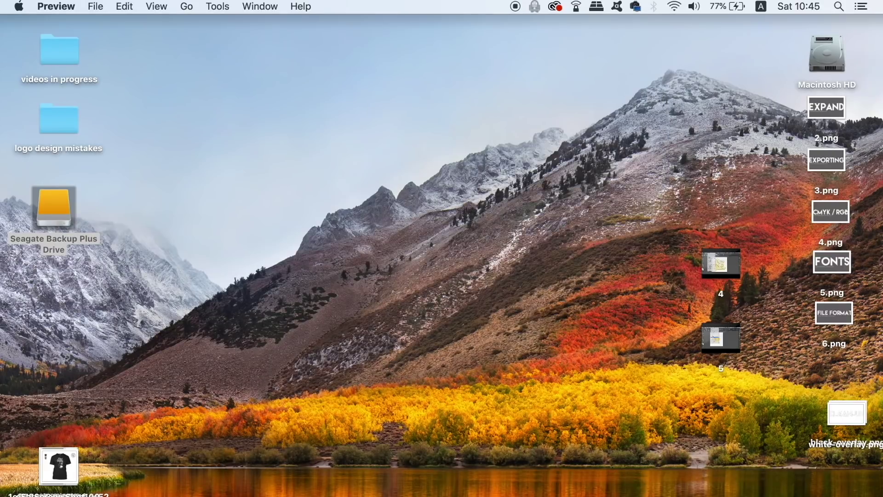
Open Save for Web (Legacy) for the logo and turn off transparency for a white background
left_click(426, 483)
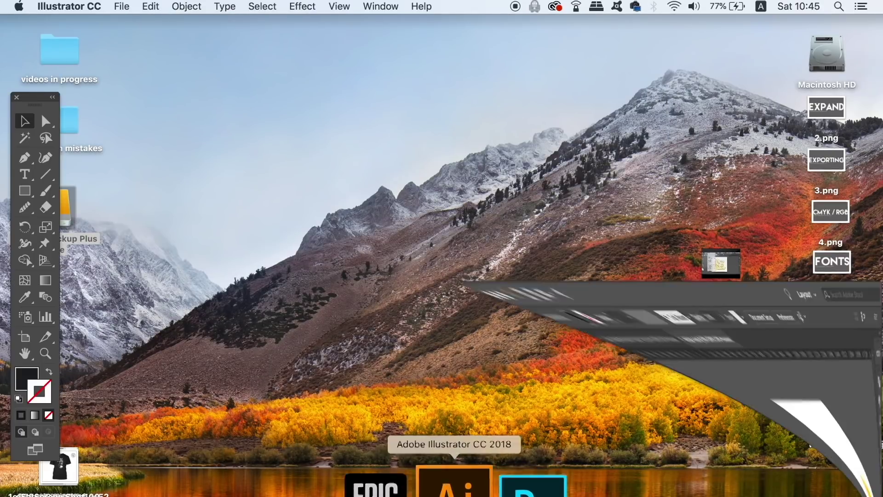
left_click(121, 6)
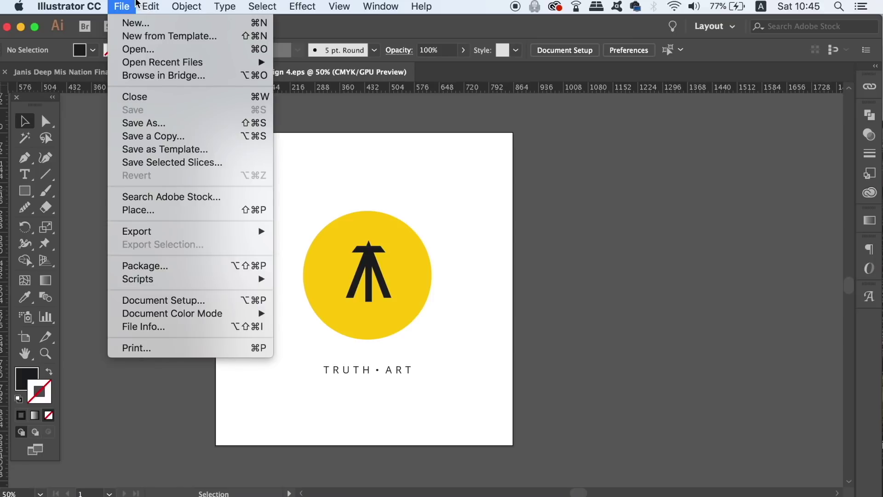
mouse_move(180, 230)
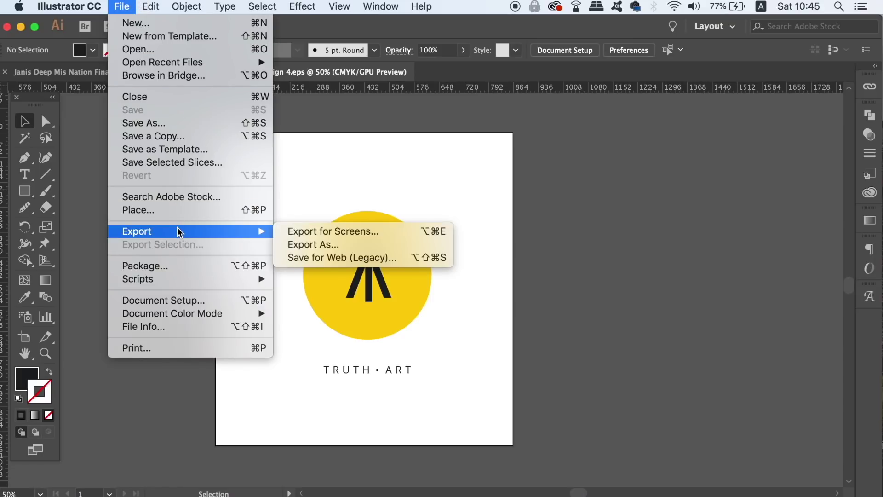
left_click(364, 257)
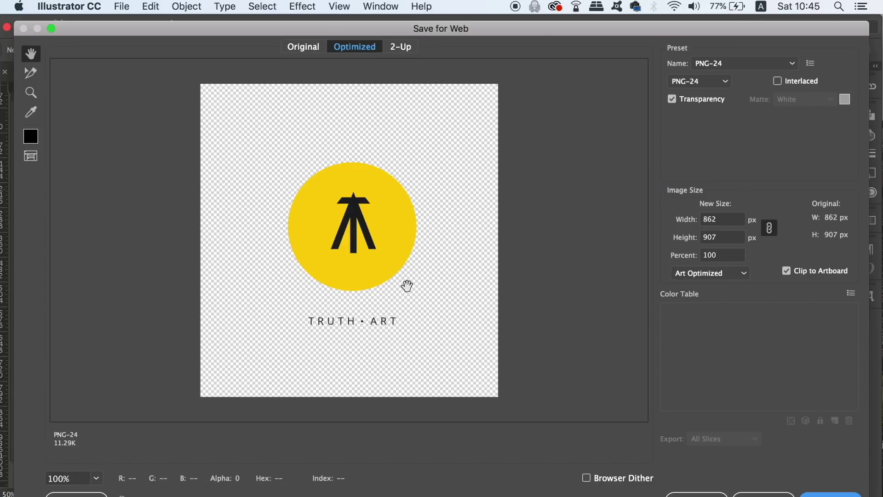
left_click(698, 106)
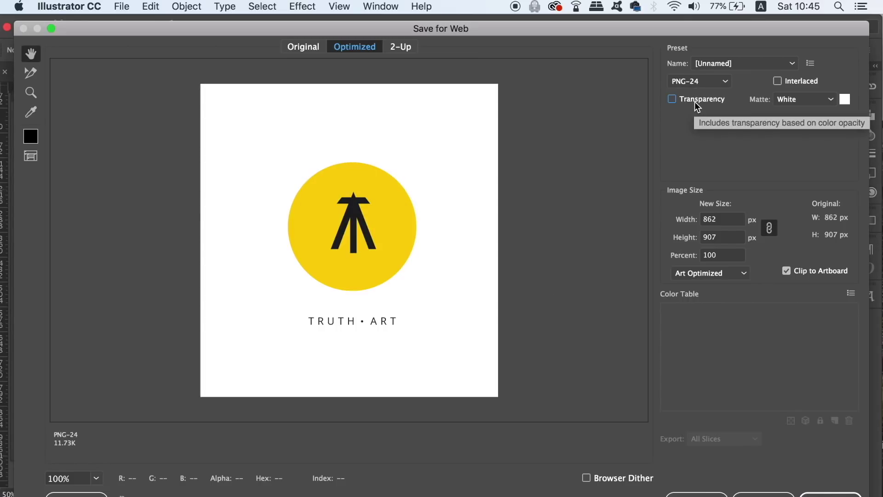